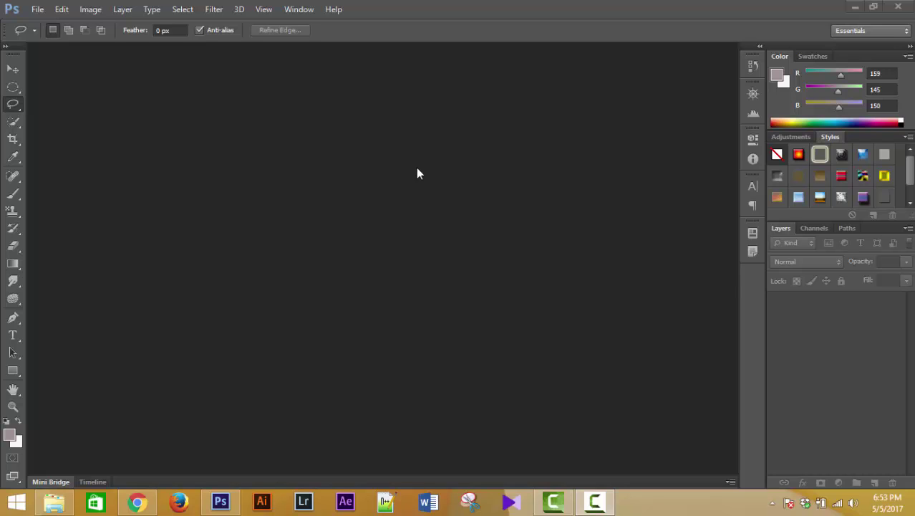
# Step: Create a white U.S. Paper Letter document, 8.5 by 11 inches at 300 pixels/inch in RGB Color
pyautogui.click(37, 8)
pyautogui.click(42, 22)
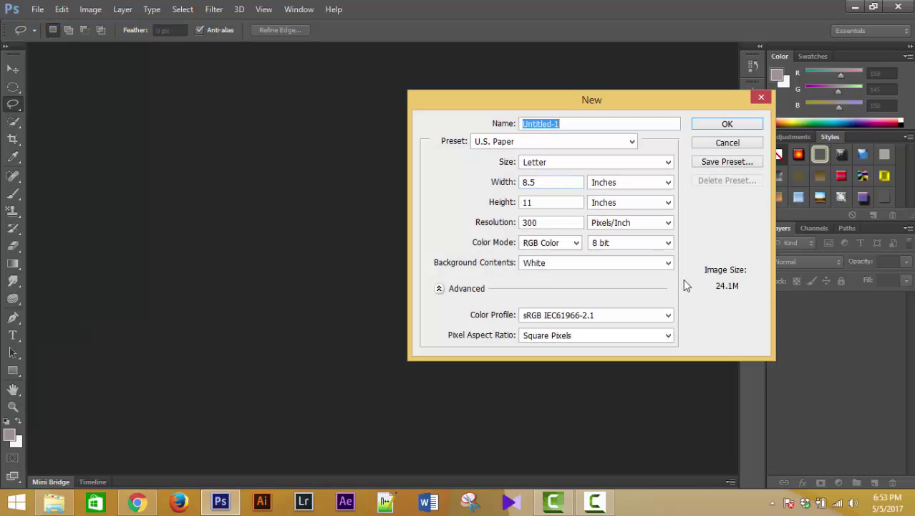
pyautogui.click(713, 124)
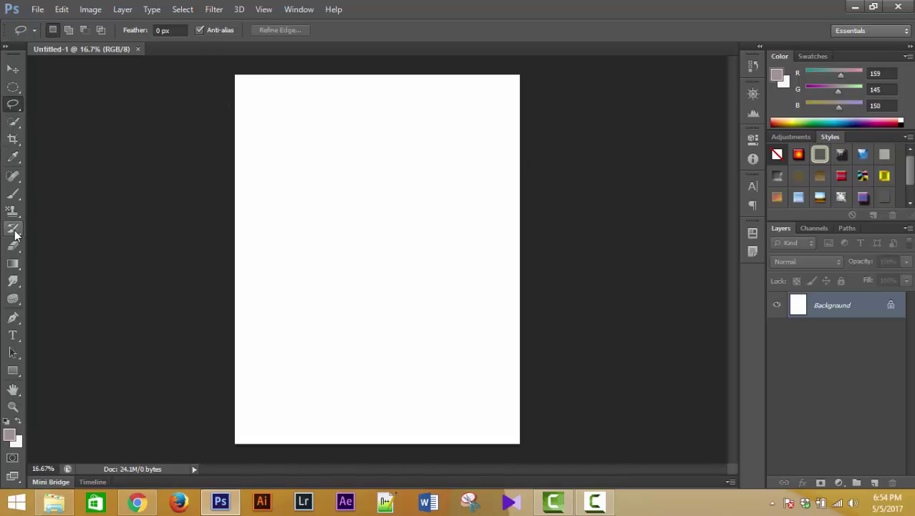
# Step: Activate the Gradient tool for filling the blank page
pyautogui.click(13, 263)
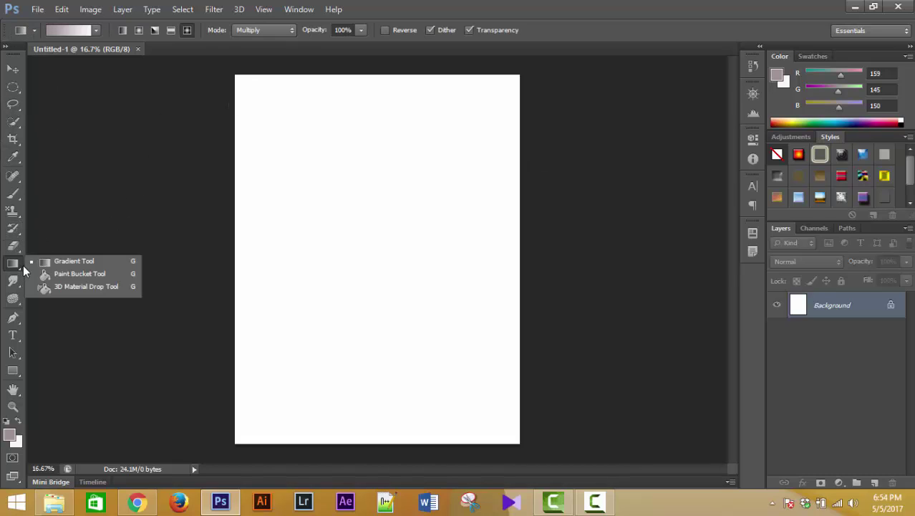
pyautogui.click(70, 264)
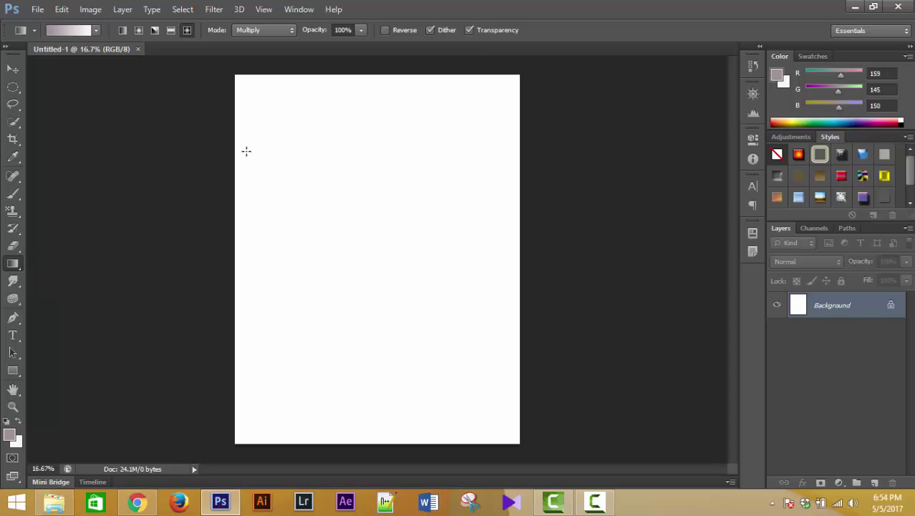
pyautogui.rightClick(14, 264)
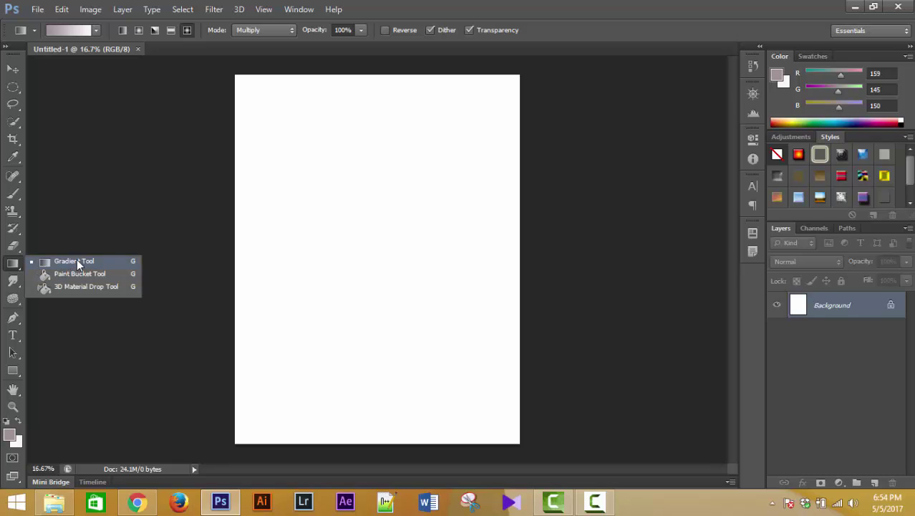
pyautogui.click(79, 263)
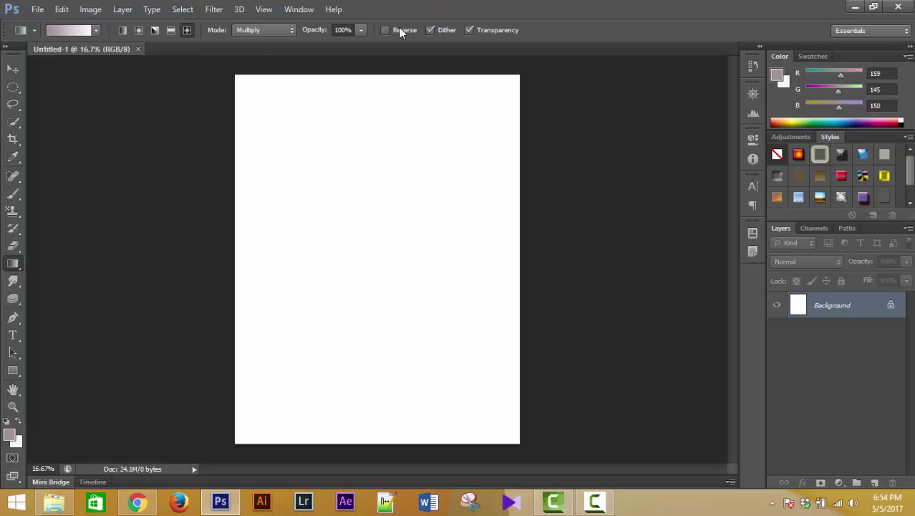
pyautogui.rightClick(20, 269)
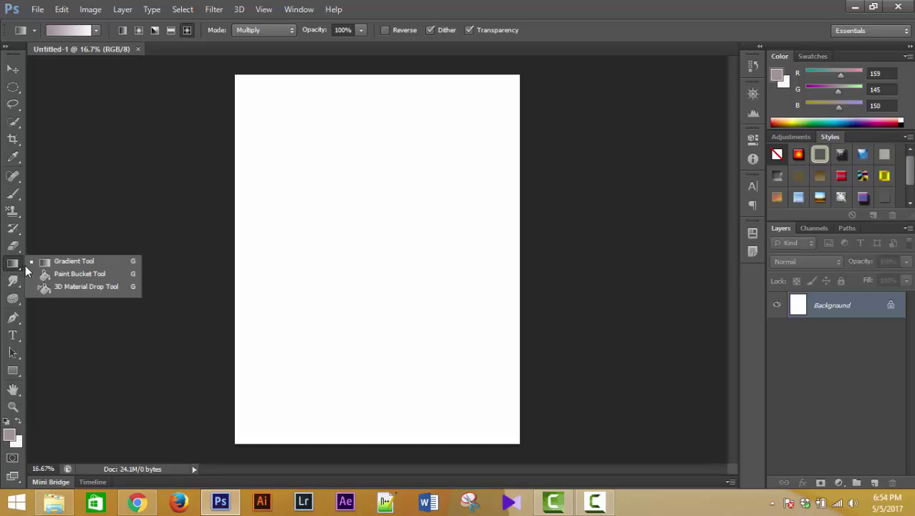
pyautogui.click(12, 195)
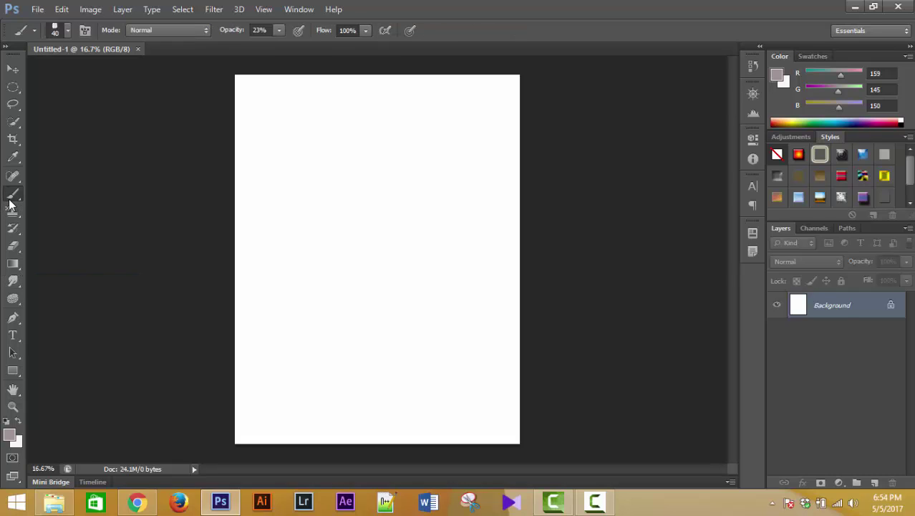
pyautogui.press('g')
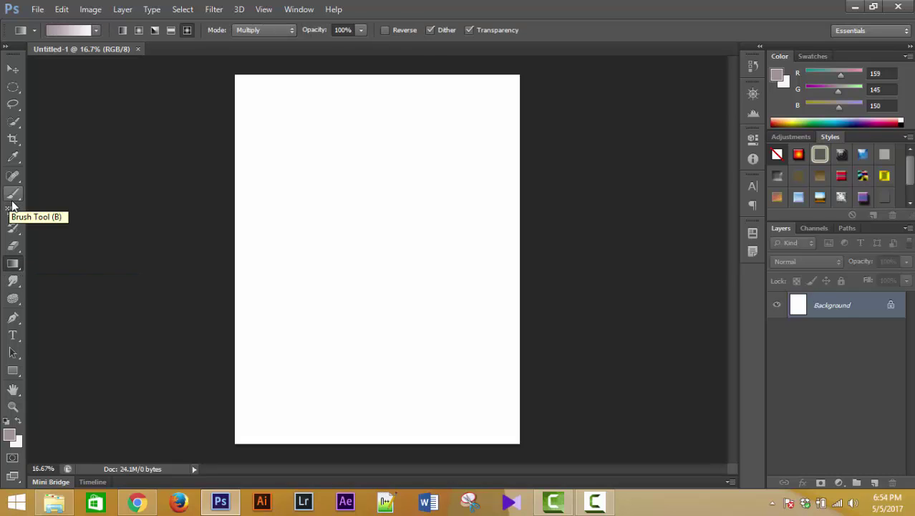
pyautogui.rightClick(15, 265)
pyautogui.click(45, 261)
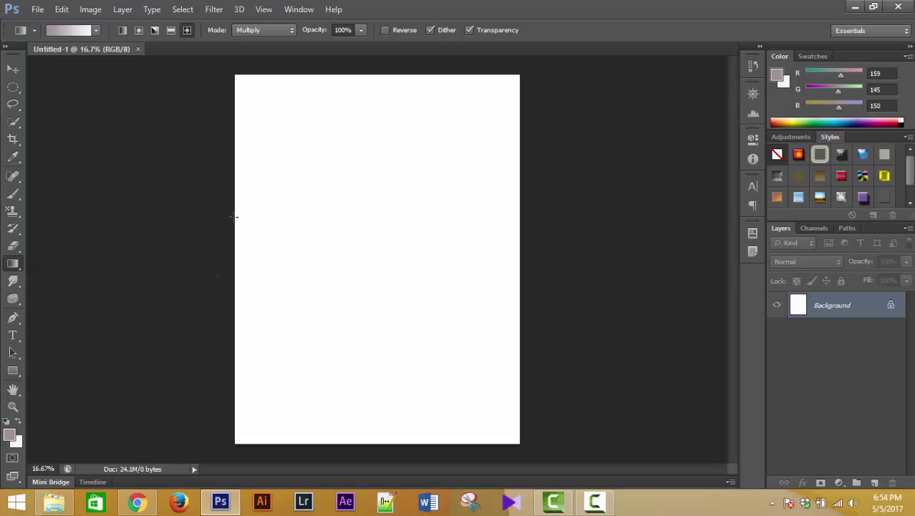
# Step: Set the foreground colour to the pink e71f61
pyautogui.click(11, 439)
pyautogui.click(579, 196)
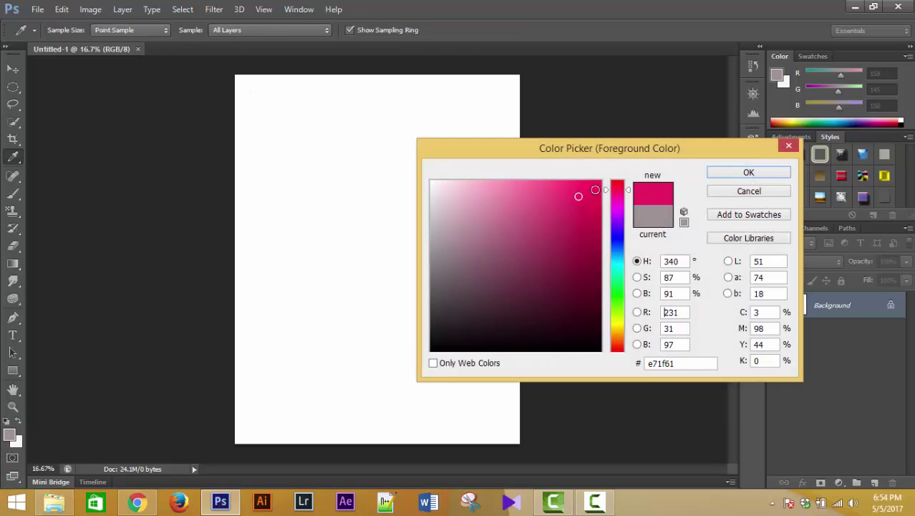
pyautogui.click(761, 173)
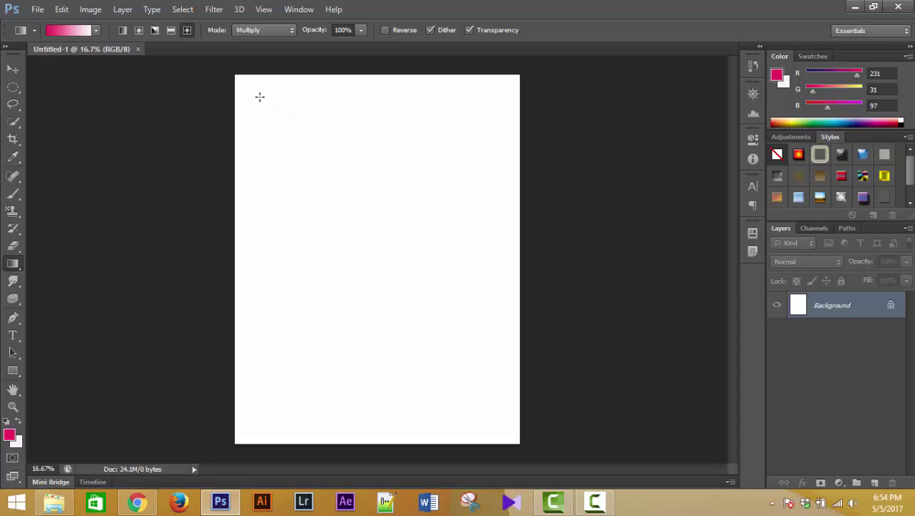
# Step: Try pink diamond gradients in Multiply mode, one diagonally across the page and one straight down its centre, undoing each
pyautogui.moveTo(257, 95); pyautogui.dragTo(481, 419)
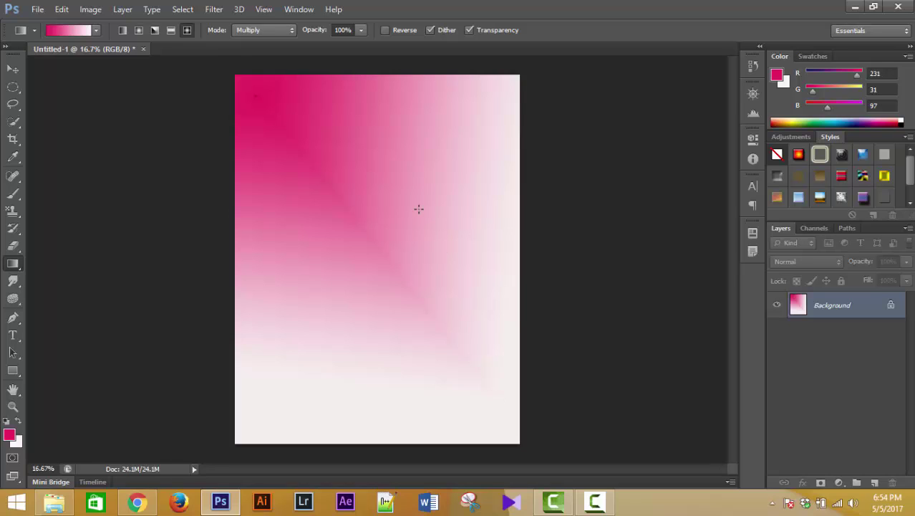
pyautogui.hotkey('ctrl', 'z')
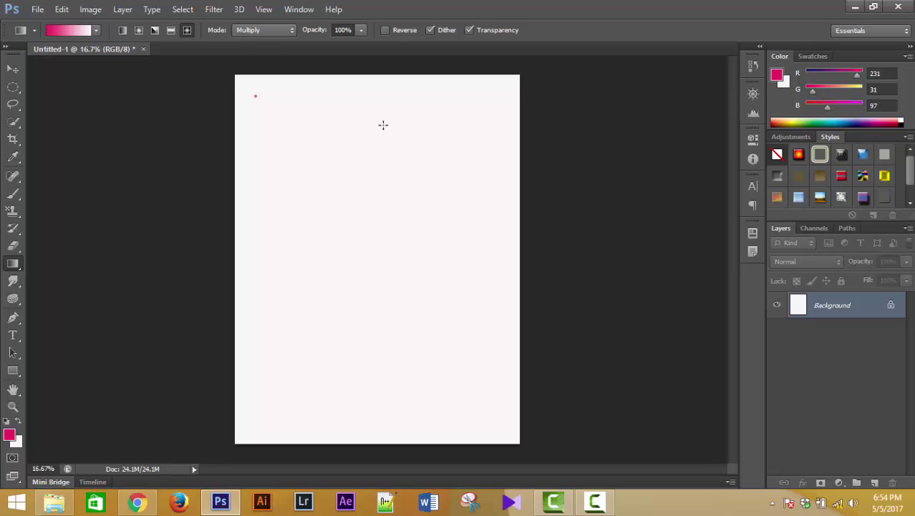
pyautogui.moveTo(374, 120); pyautogui.dragTo(376, 345)
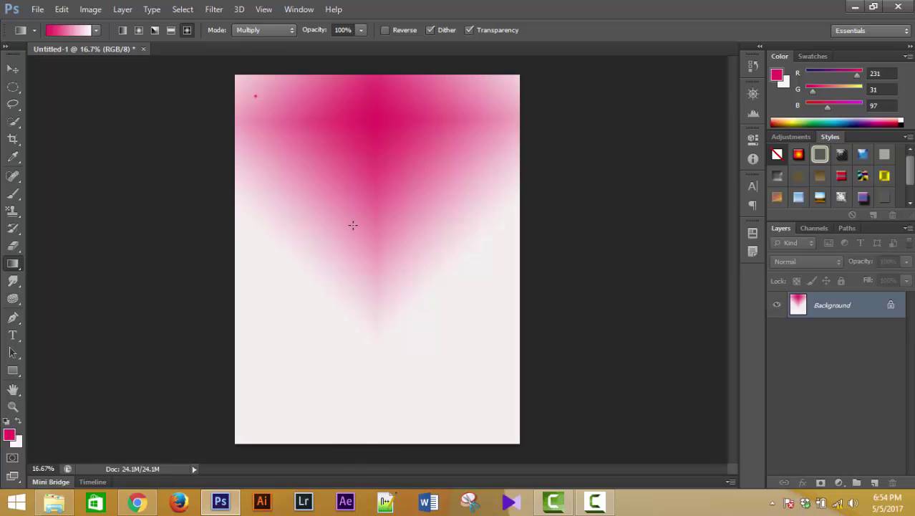
pyautogui.hotkey('ctrl', 'z')
# Step: Try a linear pink-to-white gradient running diagonally down the middle of the page, and undo it
pyautogui.click(123, 31)
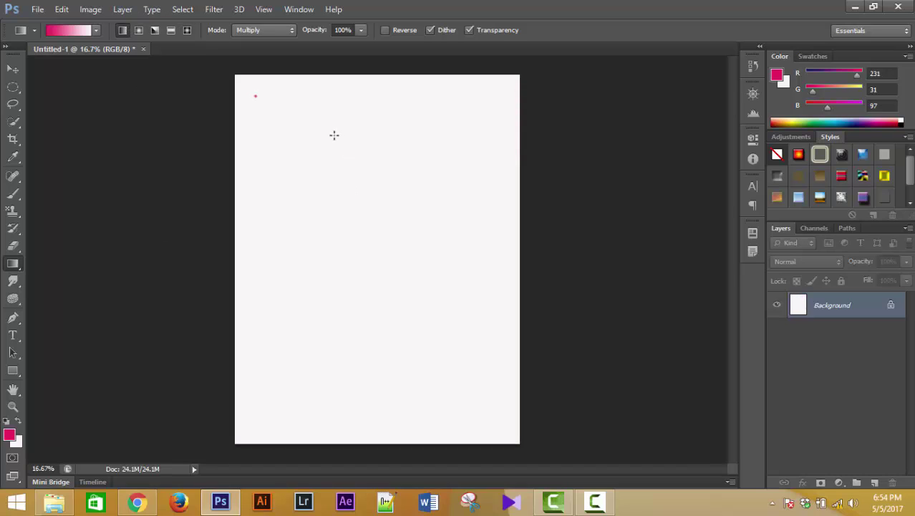
pyautogui.moveTo(334, 135); pyautogui.dragTo(408, 311)
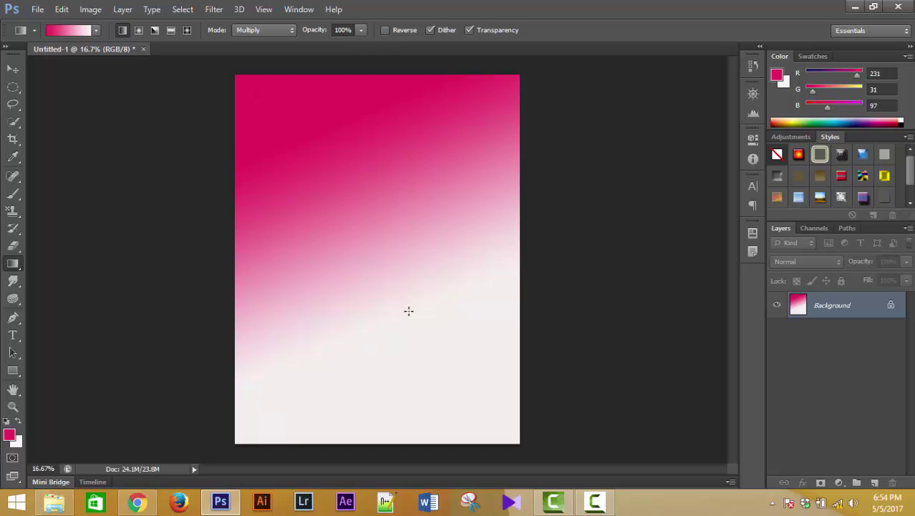
pyautogui.hotkey('ctrl', 'z')
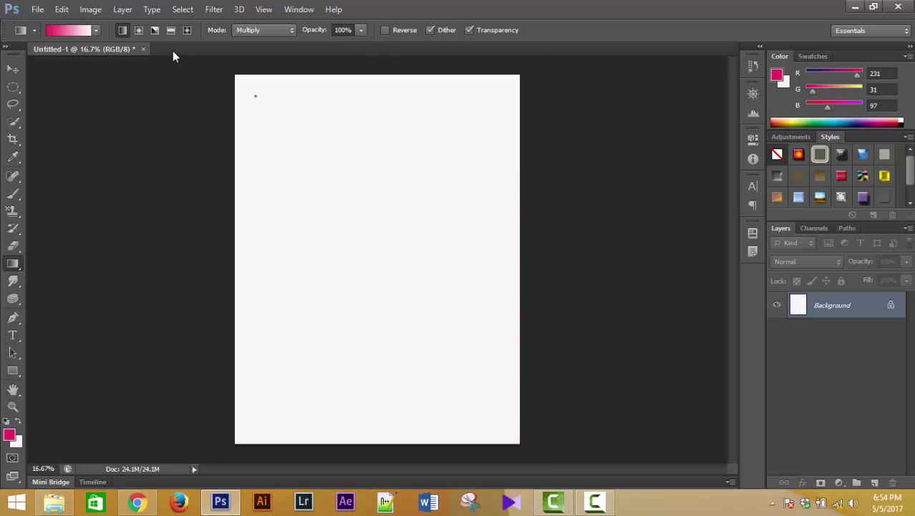
# Step: Switch to the radial gradient style and draw a large pink gradient downward from the page's upper centre
pyautogui.click(139, 31)
pyautogui.moveTo(378, 157); pyautogui.dragTo(380, 360)
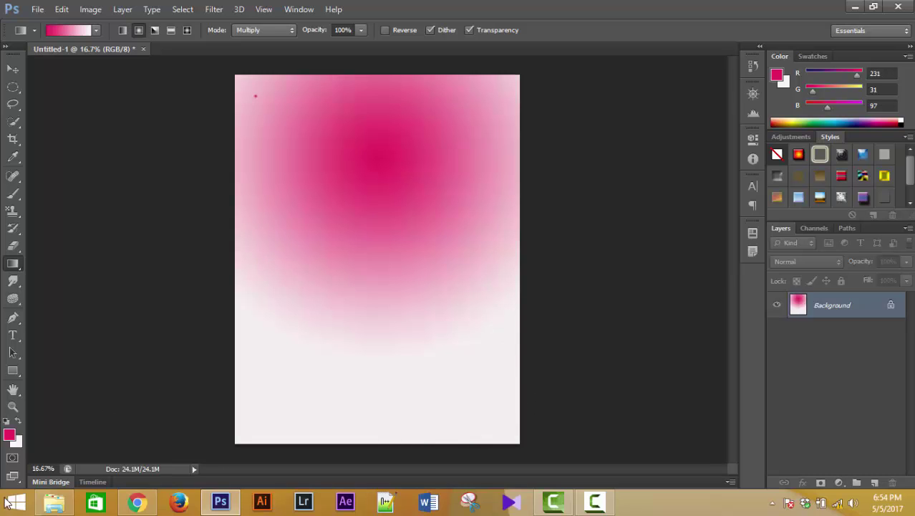
# Step: Set the foreground colour to the blue 283fea and draw a small radial gradient over the pink gradient's centre
pyautogui.click(10, 435)
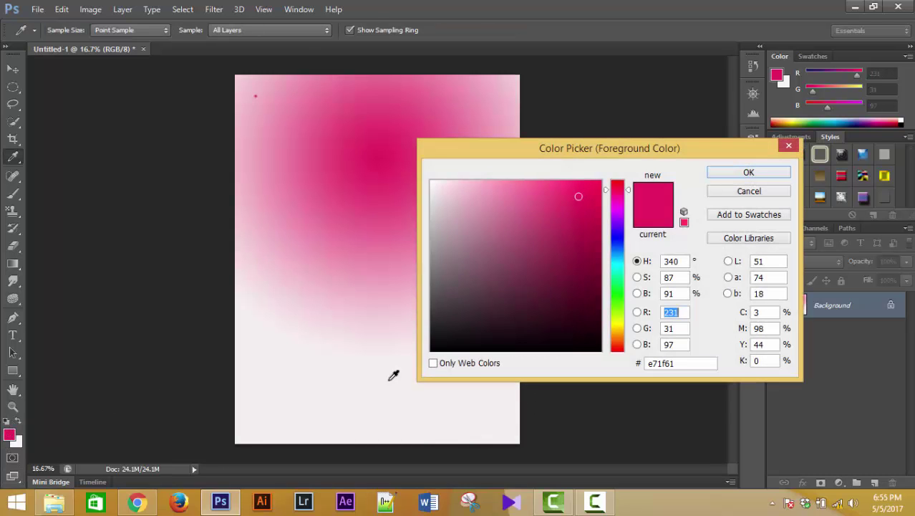
pyautogui.moveTo(561, 200)
pyautogui.mouseDown()
pyautogui.moveTo(575, 213)
pyautogui.moveTo(565, 277)
pyautogui.mouseUp()
pyautogui.moveTo(620, 277); pyautogui.dragTo(617, 242)
pyautogui.click(572, 195)
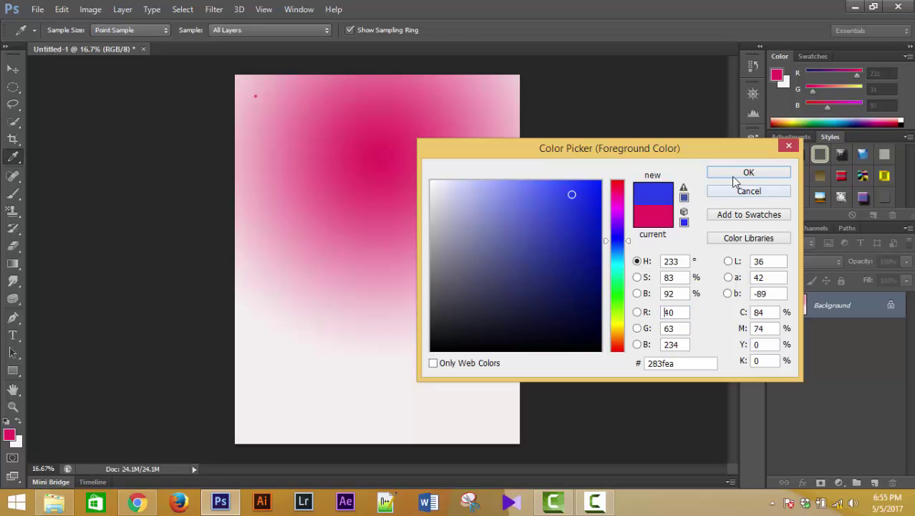
pyautogui.click(738, 173)
pyautogui.rightClick(386, 308)
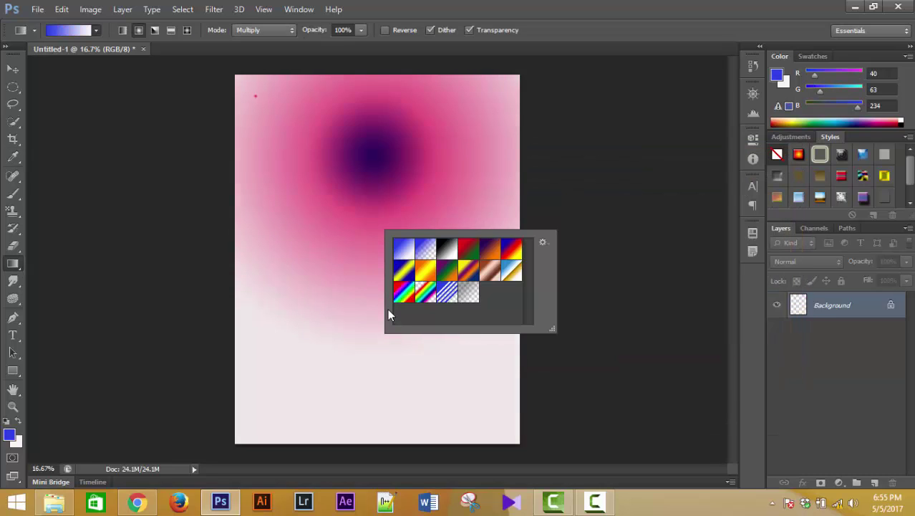
pyautogui.press('Escape')
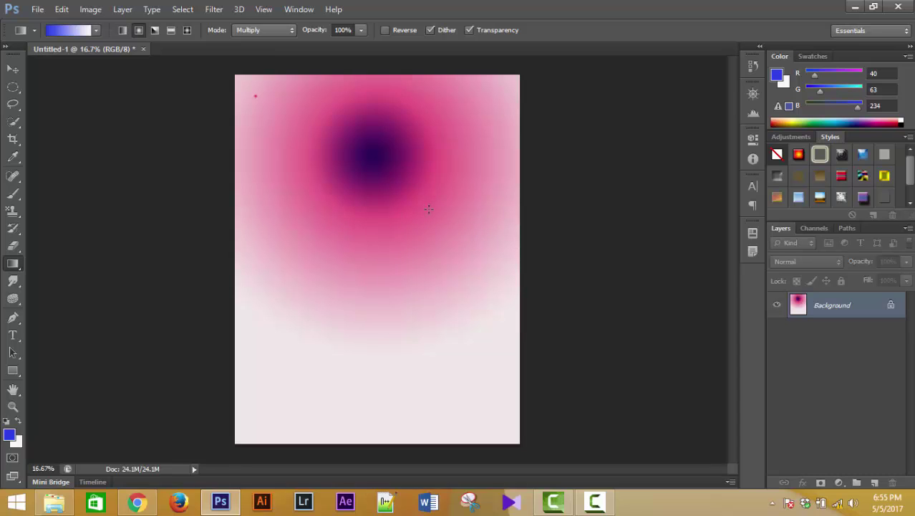
# Step: Set the gradient blending mode to Normal and draw a large blue radial gradient near the page's centre, redrawing it once
pyautogui.click(264, 28)
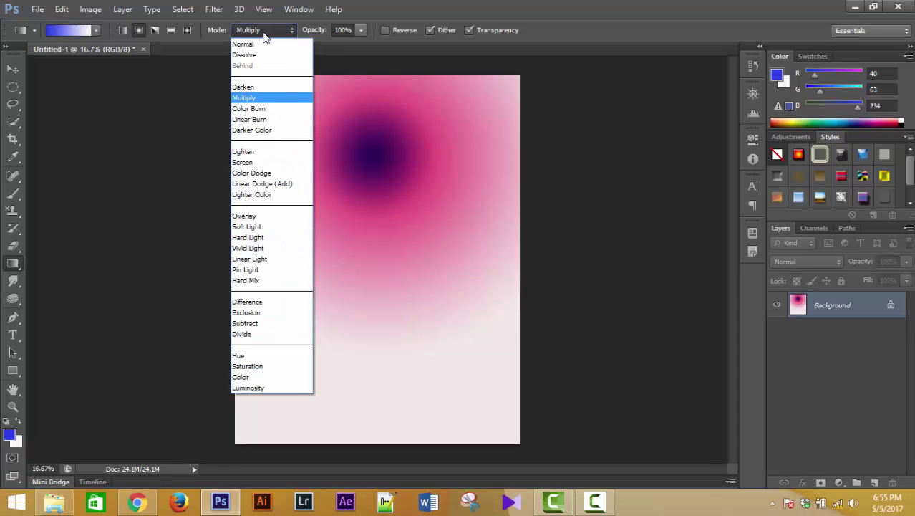
pyautogui.click(264, 43)
pyautogui.moveTo(349, 218); pyautogui.dragTo(379, 378)
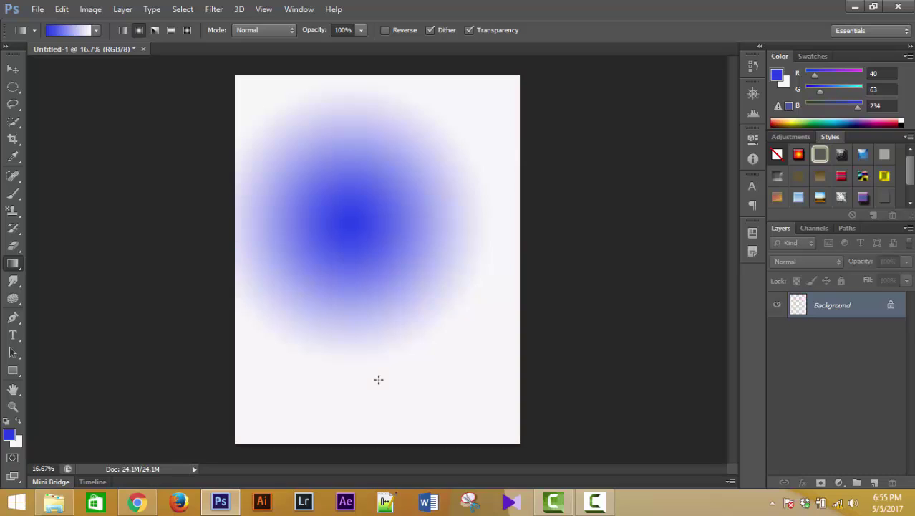
pyautogui.hotkey('ctrl', 'z')
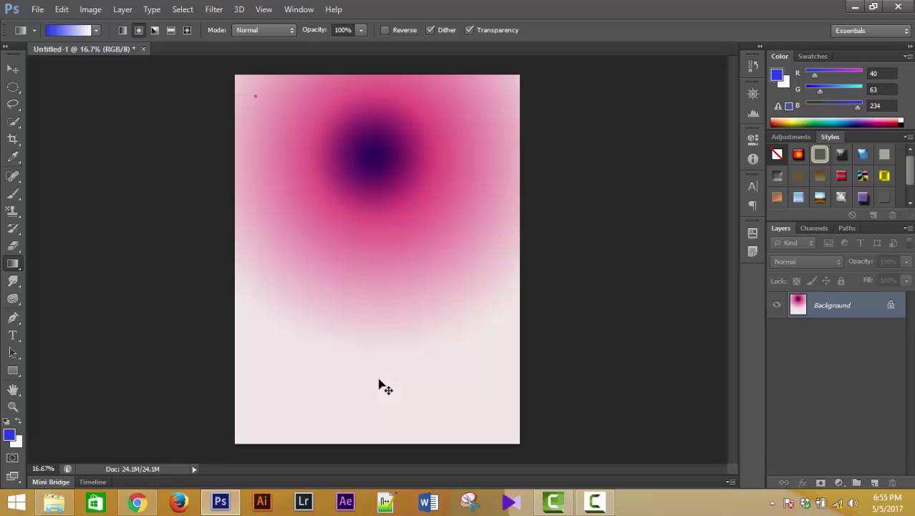
pyautogui.moveTo(343, 250); pyautogui.dragTo(353, 390)
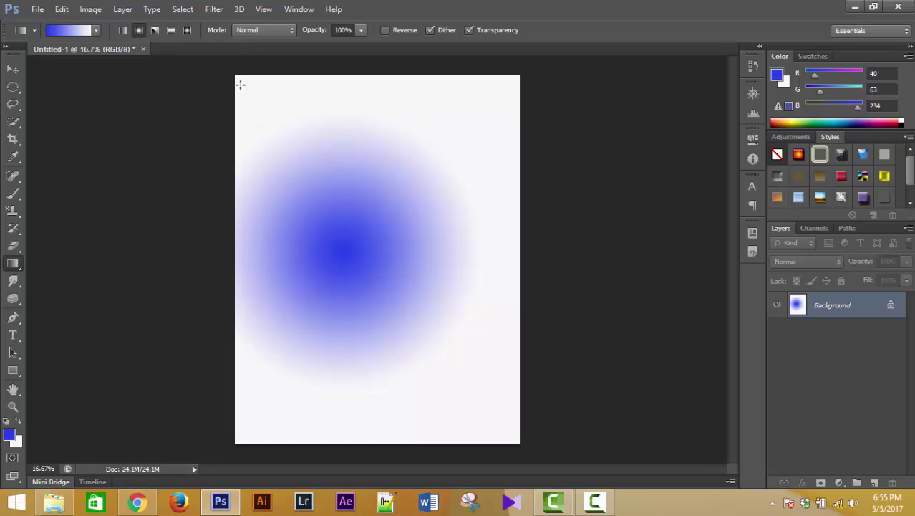
# Step: Draw small blue radial gradients in the page's upper corners in Normal mode, finishing with one in the upper-left corner
pyautogui.moveTo(252, 93); pyautogui.dragTo(219, 63)
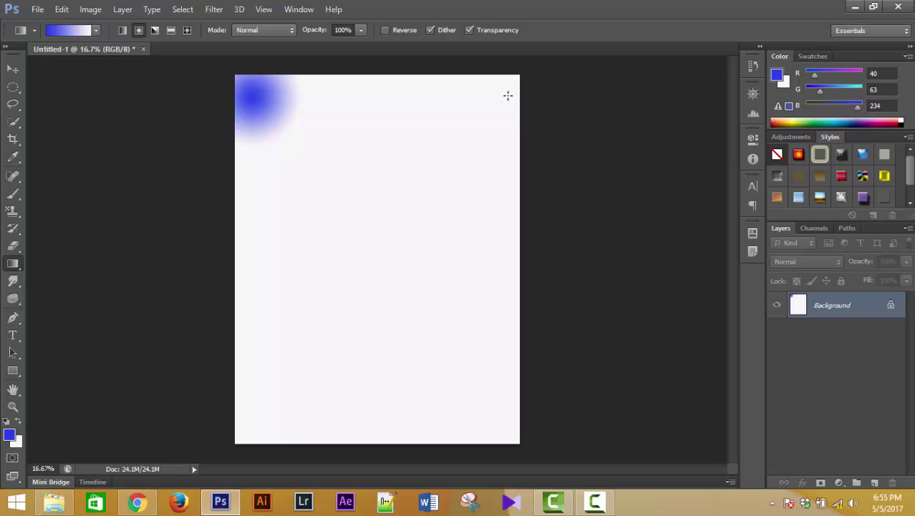
pyautogui.moveTo(535, 66); pyautogui.dragTo(543, 49)
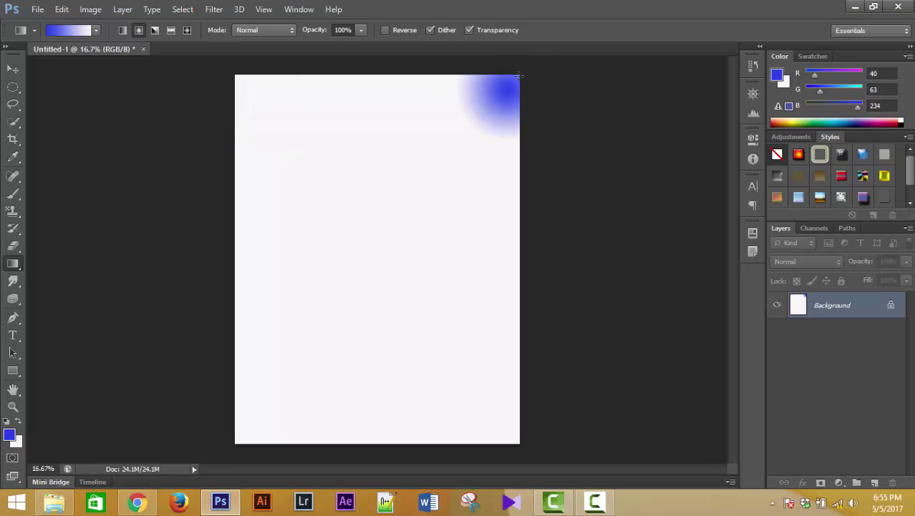
pyautogui.moveTo(497, 110); pyautogui.dragTo(500, 106)
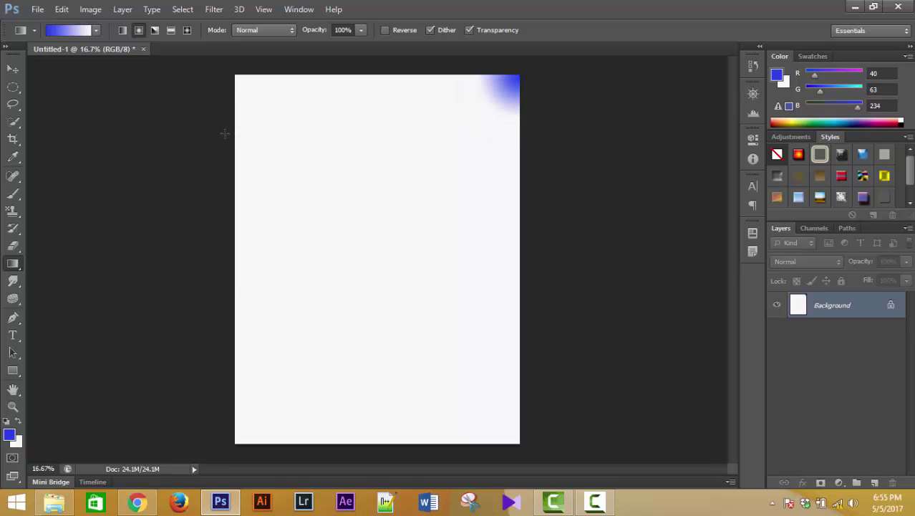
pyautogui.moveTo(238, 80); pyautogui.dragTo(263, 126)
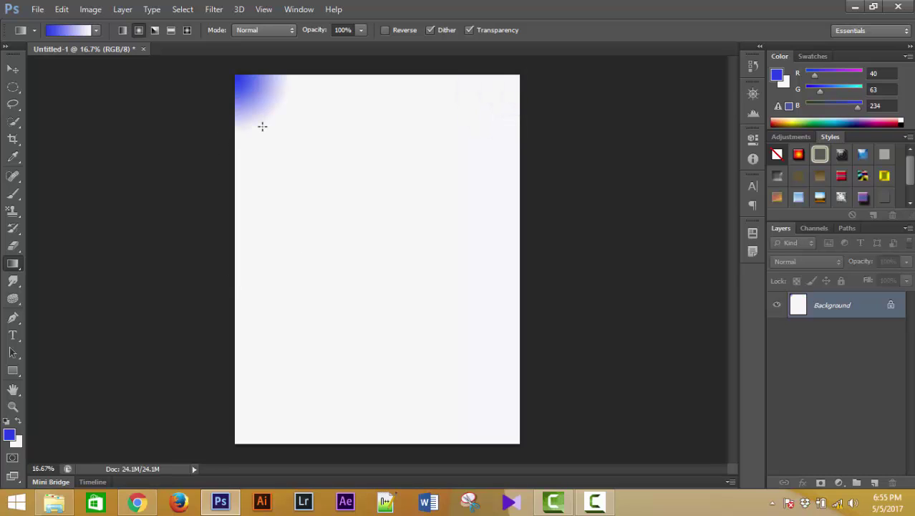
# Step: Set the gradient blending mode to Multiply and add blue radial gradients in the page's other three corners and a large one at the centre
pyautogui.click(258, 31)
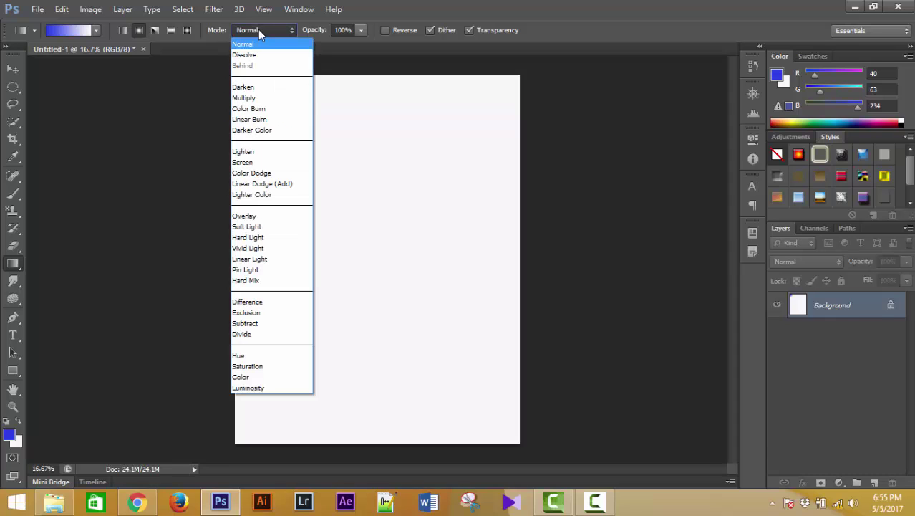
pyautogui.click(261, 97)
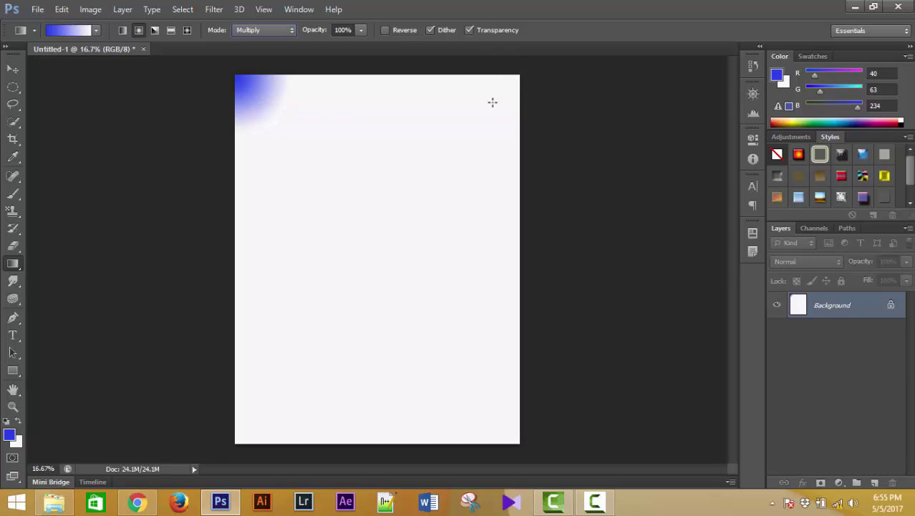
pyautogui.moveTo(488, 107); pyautogui.dragTo(522, 67)
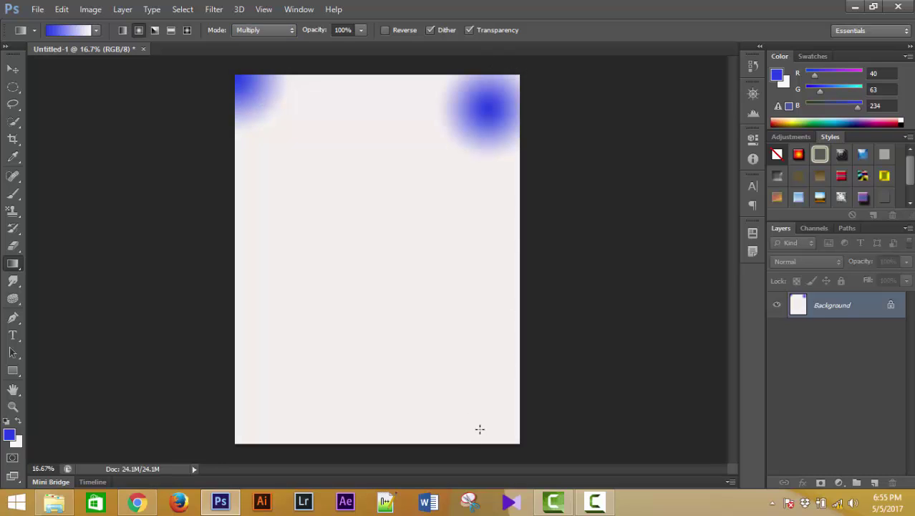
pyautogui.moveTo(499, 432); pyautogui.dragTo(532, 462)
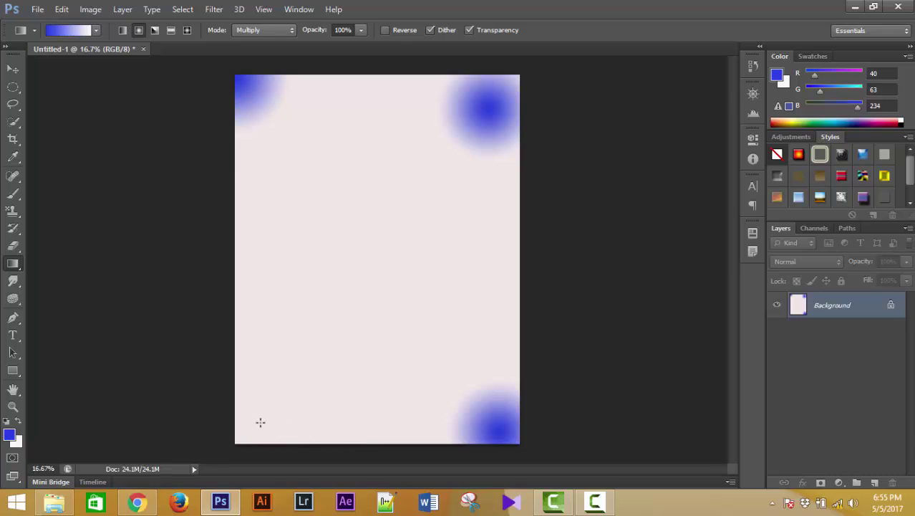
pyautogui.moveTo(246, 439); pyautogui.dragTo(262, 420)
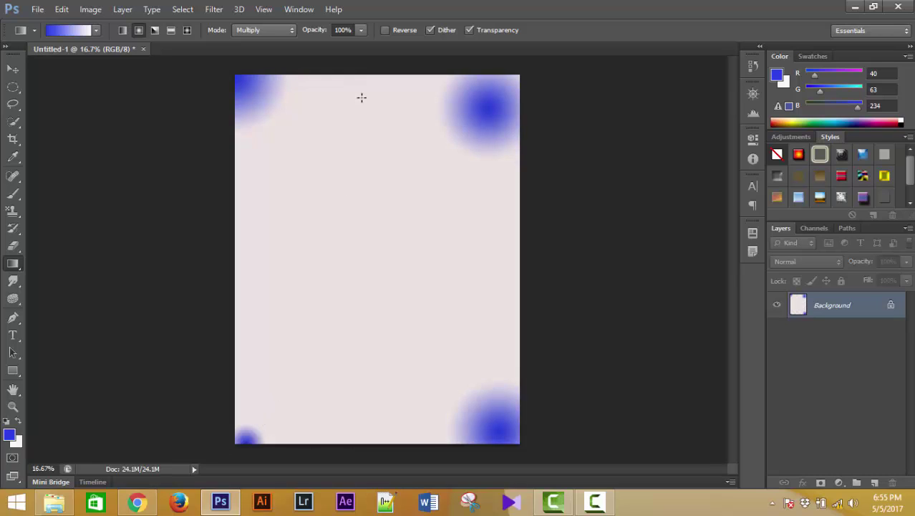
pyautogui.moveTo(372, 409); pyautogui.dragTo(373, 409)
# Step: Set the foreground colour to the pinkish red RGB 234, 40, 81 and draw radial gradients over the page's upper and lower areas
pyautogui.click(9, 434)
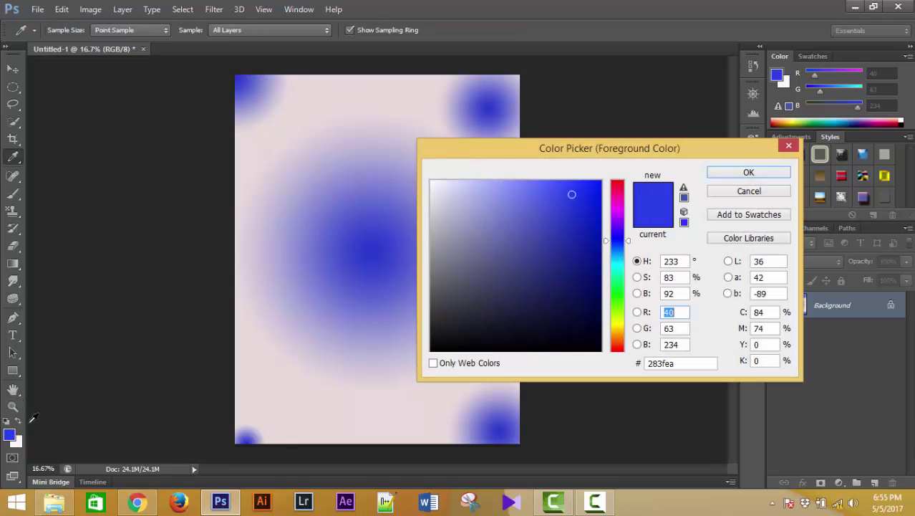
pyautogui.click(617, 187)
pyautogui.click(739, 174)
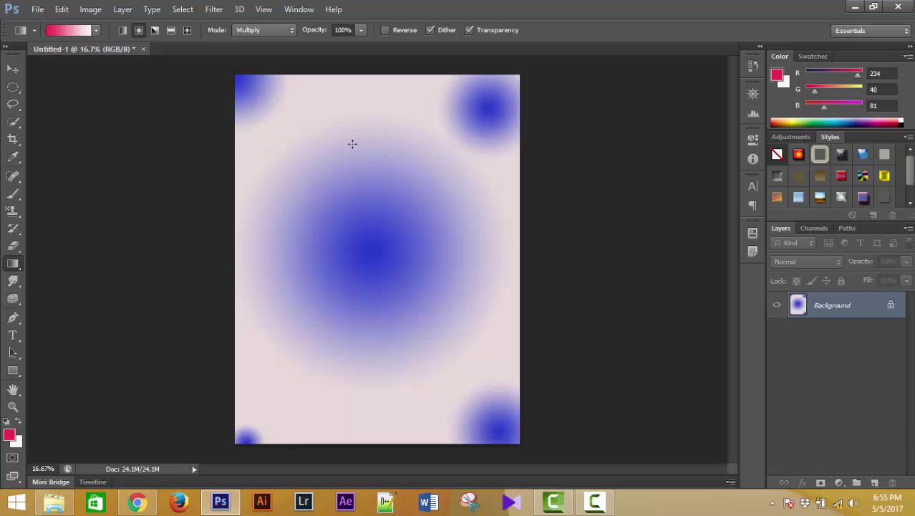
pyautogui.moveTo(354, 120); pyautogui.dragTo(355, 271)
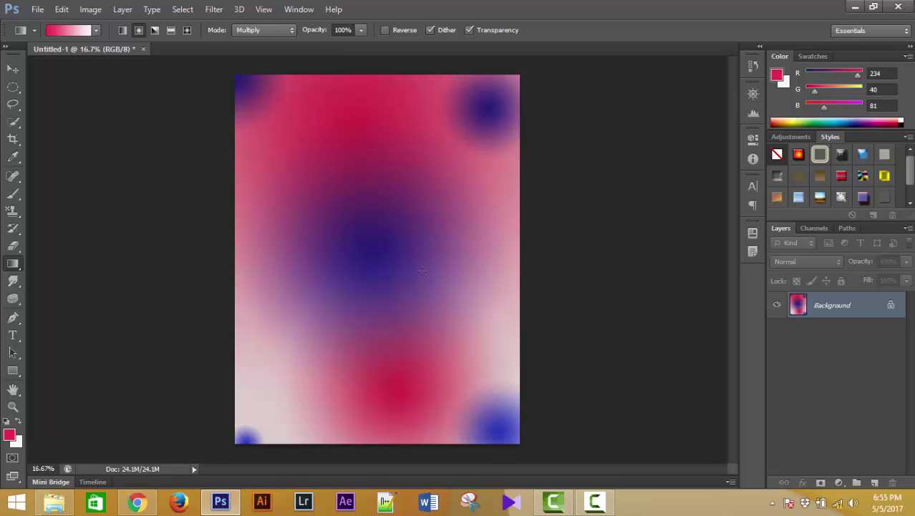
# Step: Switch to the reflected gradient style and draw two Multiply gradients across the page, one rightward and one diagonally up to the left
pyautogui.click(172, 30)
pyautogui.moveTo(251, 202); pyautogui.dragTo(427, 202)
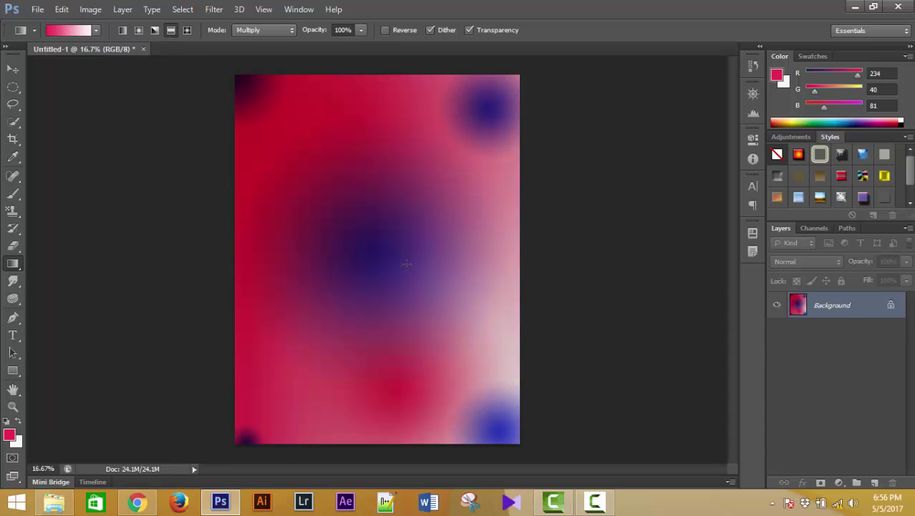
pyautogui.moveTo(406, 265); pyautogui.dragTo(257, 207)
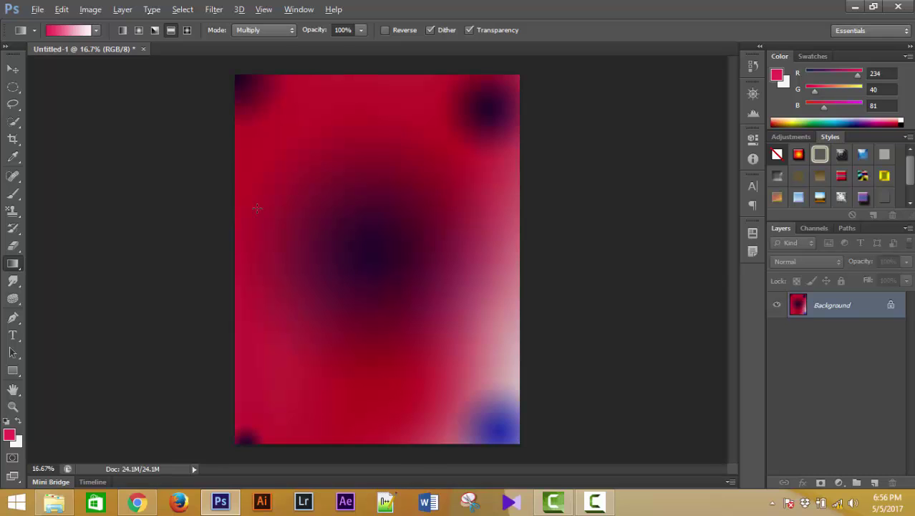
# Step: Step back and forth through the gradient history and undo every gradient until the page is blank
pyautogui.hotkey('ctrl', 'alt', 'z')
pyautogui.hotkey('ctrl', 'alt', 'z')
pyautogui.hotkey('ctrl', 'alt', 'z')
pyautogui.hotkey('ctrl', 'alt', 'z')
pyautogui.hotkey('ctrl', 'alt', 'z')
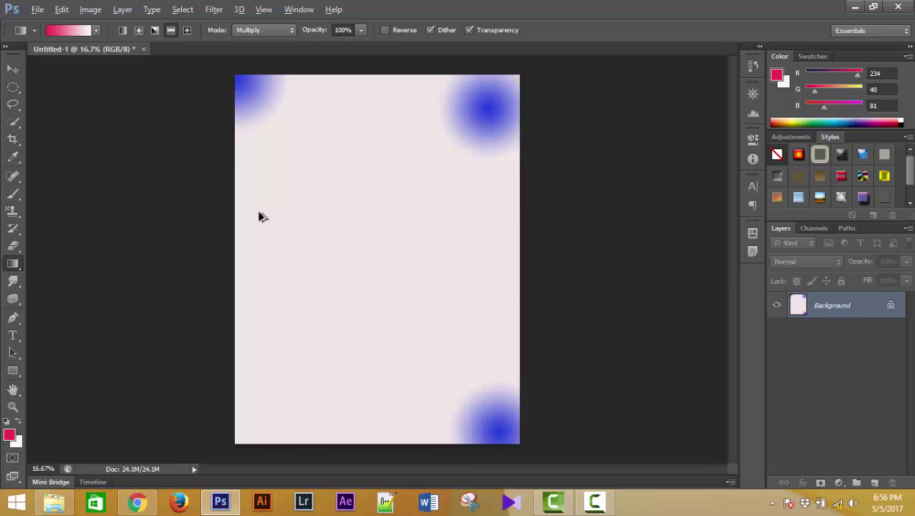
pyautogui.hotkey('ctrl', 'shift', 'z')
pyautogui.hotkey('ctrl', 'shift', 'z')
pyautogui.hotkey('ctrl', 'shift', 'z')
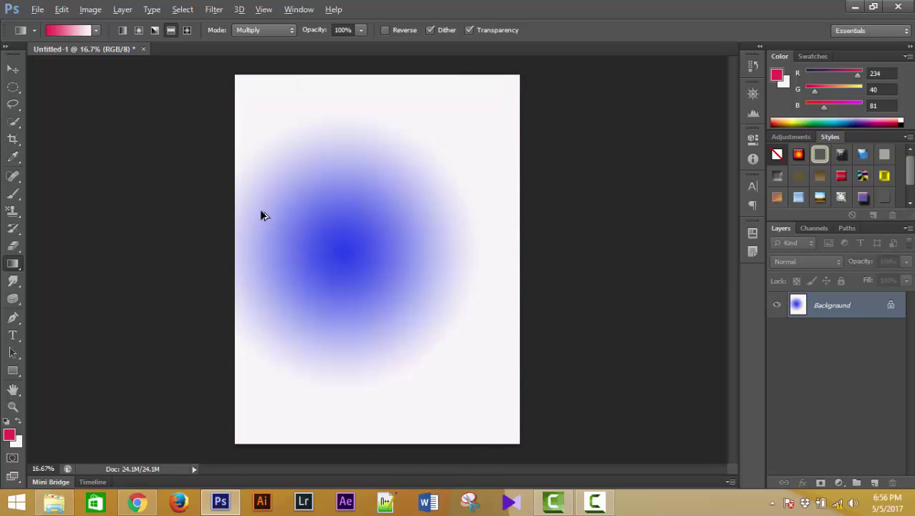
pyautogui.hotkey('ctrl', 'alt', 'z')
pyautogui.hotkey('ctrl', 'alt', 'z')
pyautogui.hotkey('ctrl', 'alt', 'z')
pyautogui.hotkey('ctrl', 'alt', 'z')
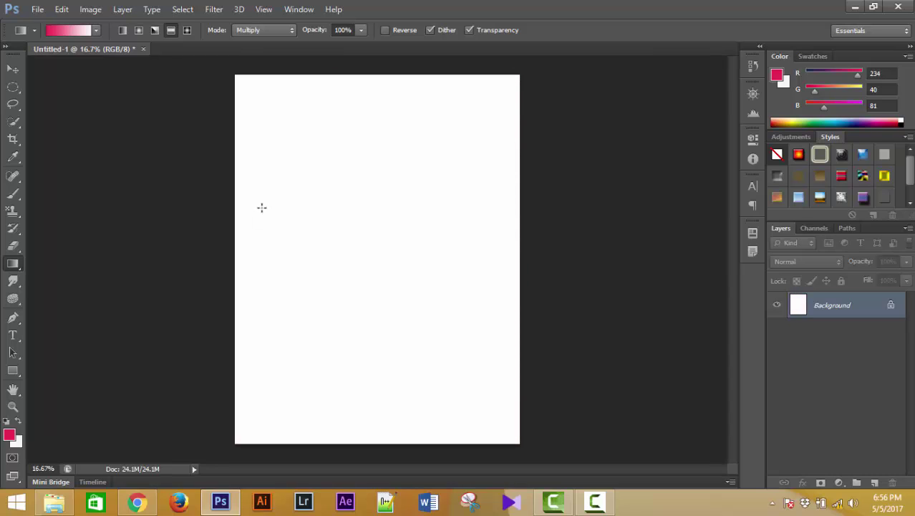
# Step: Set the foreground colour to the dark maroon 722435 and return to the Gradient tool
pyautogui.click(11, 434)
pyautogui.click(551, 213)
pyautogui.click(547, 275)
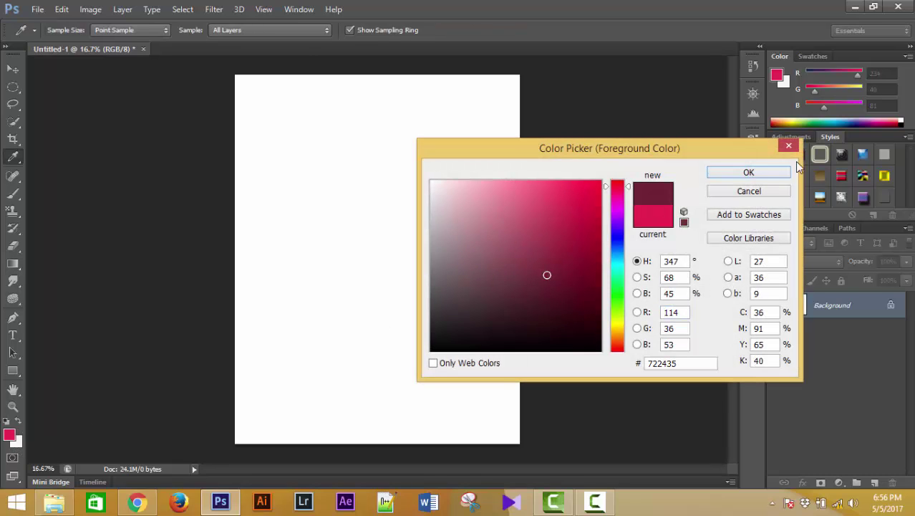
pyautogui.click(749, 172)
pyautogui.press('g')
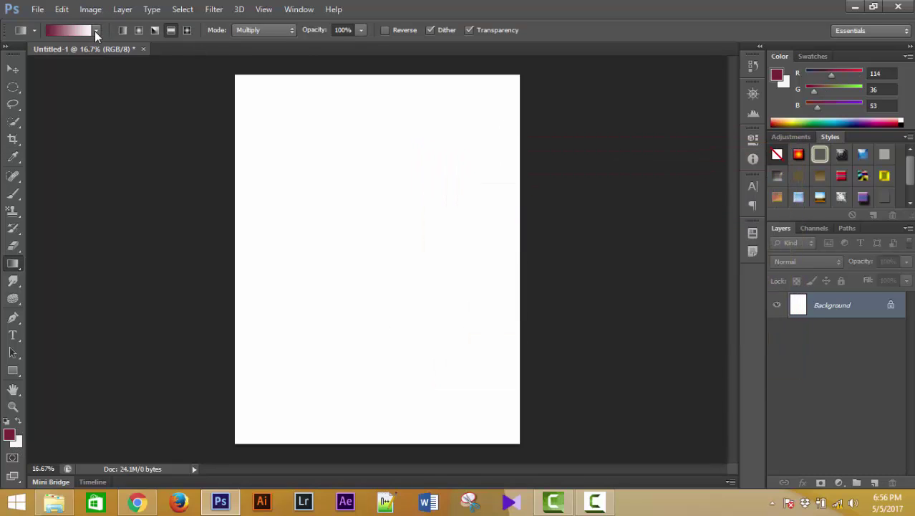
# Step: Choose the yellow, violet, orange and blue gradient preset and draw it diagonally from the page's upper middle in reflected style
pyautogui.click(95, 31)
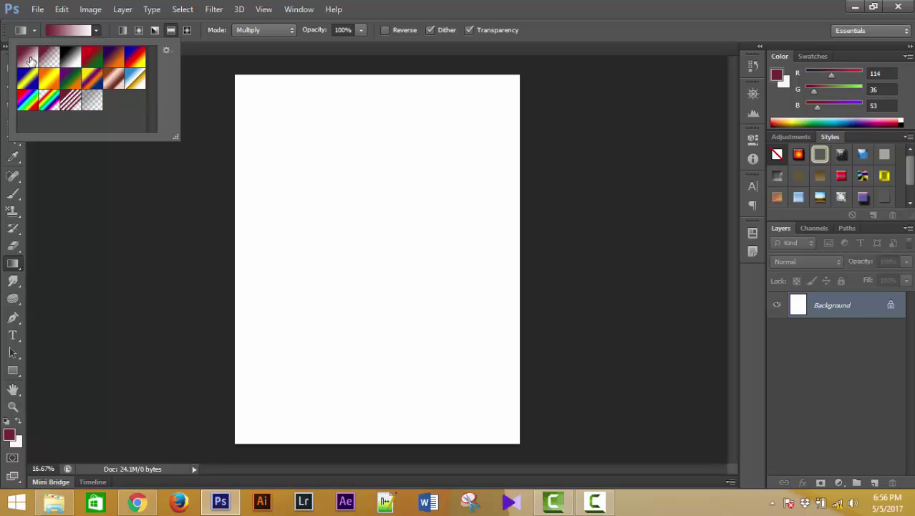
pyautogui.click(97, 83)
pyautogui.moveTo(334, 184); pyautogui.dragTo(394, 255)
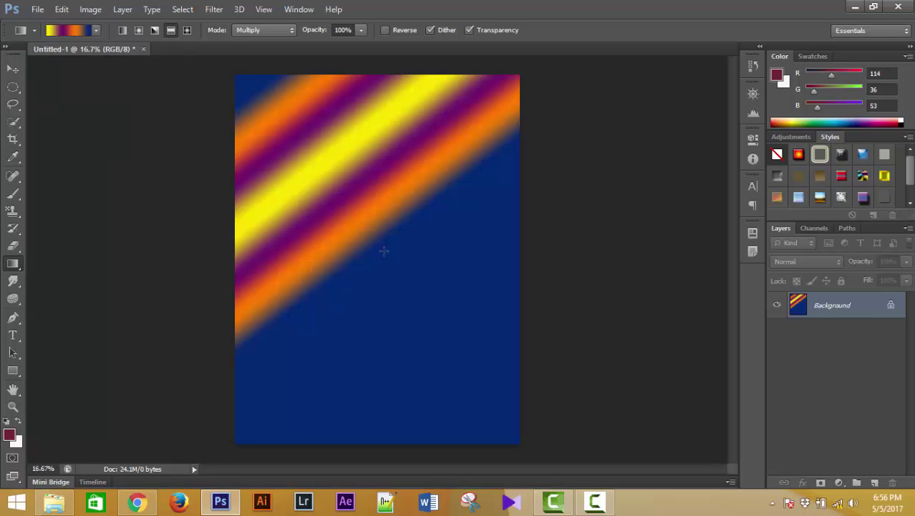
# Step: Draw the Red, Green preset over the diagonal stripes in Multiply mode, and undo both gradients
pyautogui.click(97, 30)
pyautogui.click(91, 57)
pyautogui.click(366, 265)
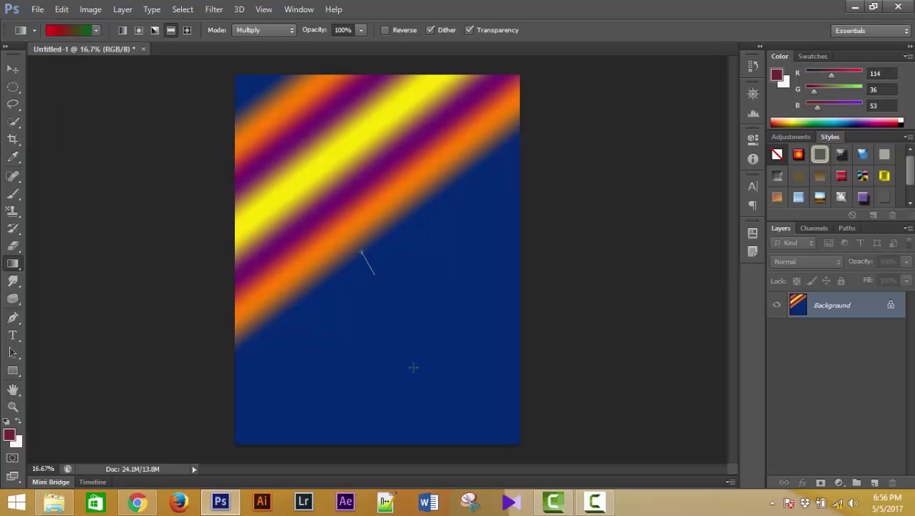
pyautogui.moveTo(413, 367); pyautogui.dragTo(414, 366)
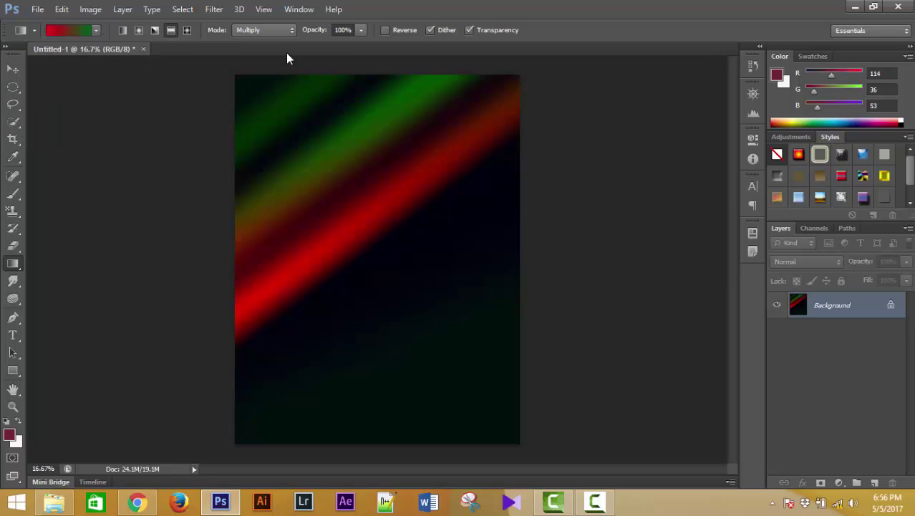
pyautogui.hotkey('ctrl', 'alt', 'z')
pyautogui.hotkey('ctrl', 'alt', 'z')
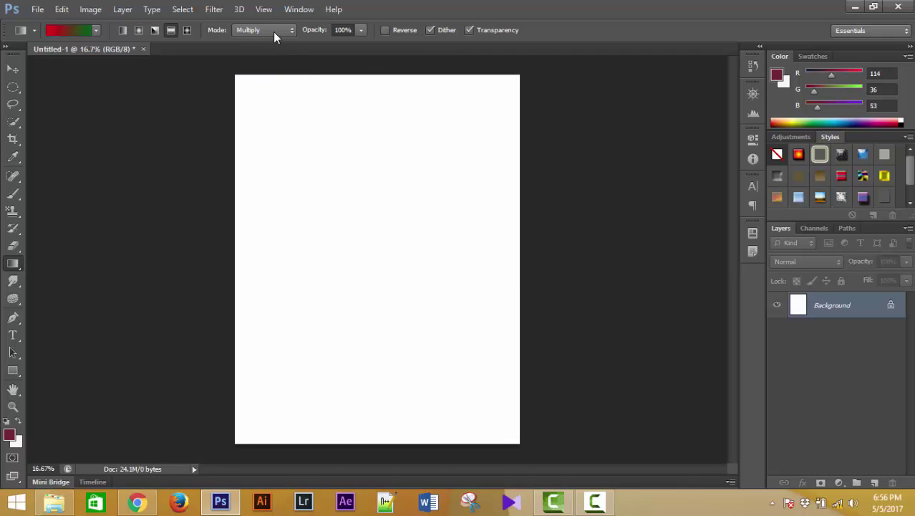
# Step: Set the gradient blending mode to Normal and draw a diagonal Red, Green reflected gradient on the page
pyautogui.click(273, 31)
pyautogui.click(271, 45)
pyautogui.moveTo(372, 310); pyautogui.dragTo(402, 353)
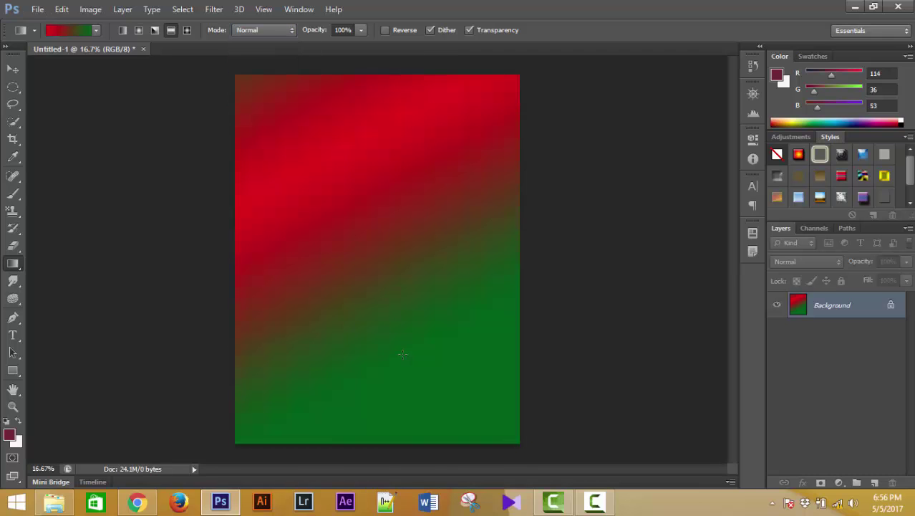
# Step: Choose the Orange, Yellow, Orange preset, draw a nearly vertical reflected gradient down the page, and undo it
pyautogui.click(72, 30)
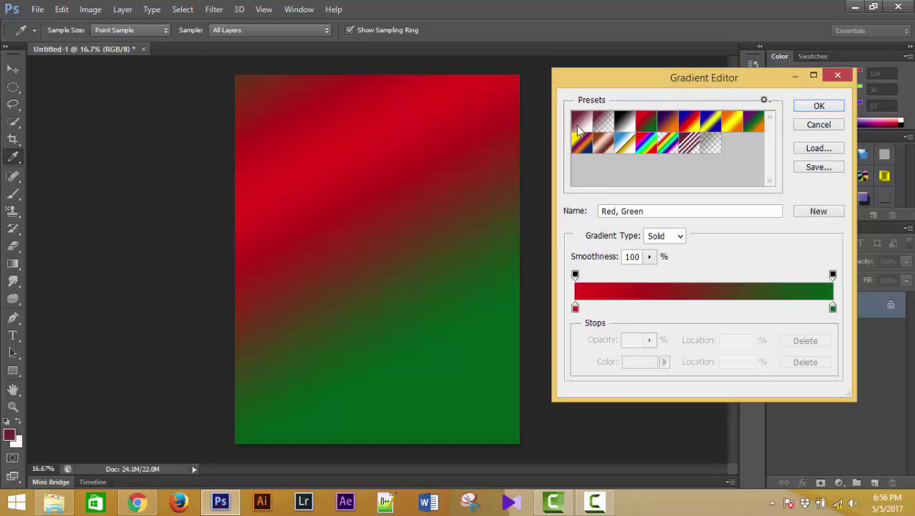
pyautogui.click(737, 126)
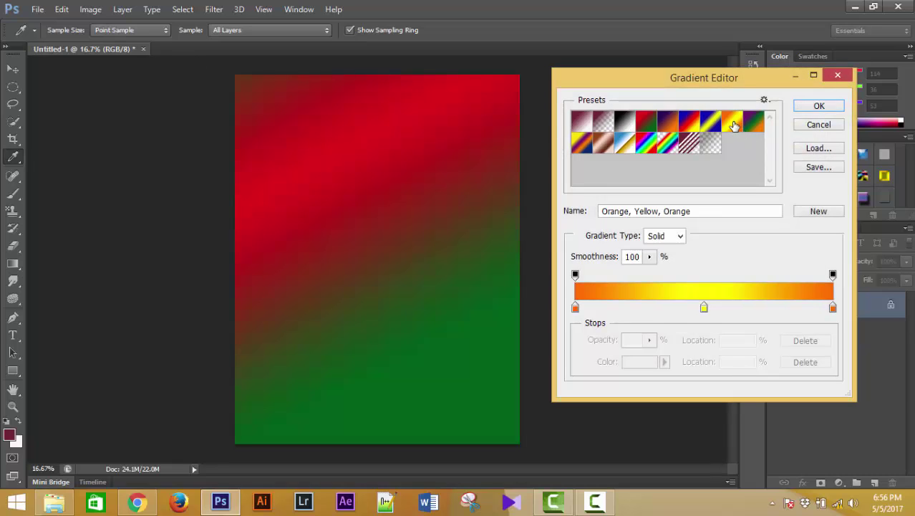
pyautogui.click(818, 107)
pyautogui.moveTo(372, 174); pyautogui.dragTo(390, 312)
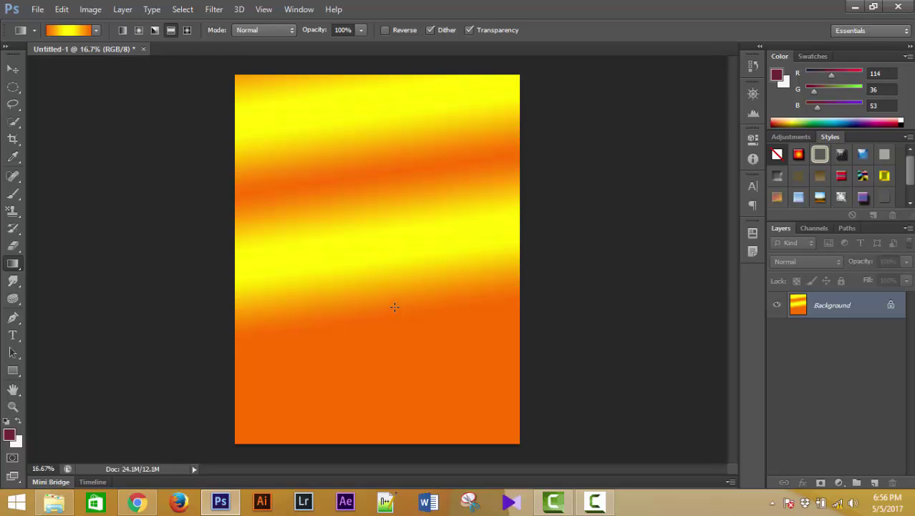
pyautogui.hotkey('ctrl', 'z')
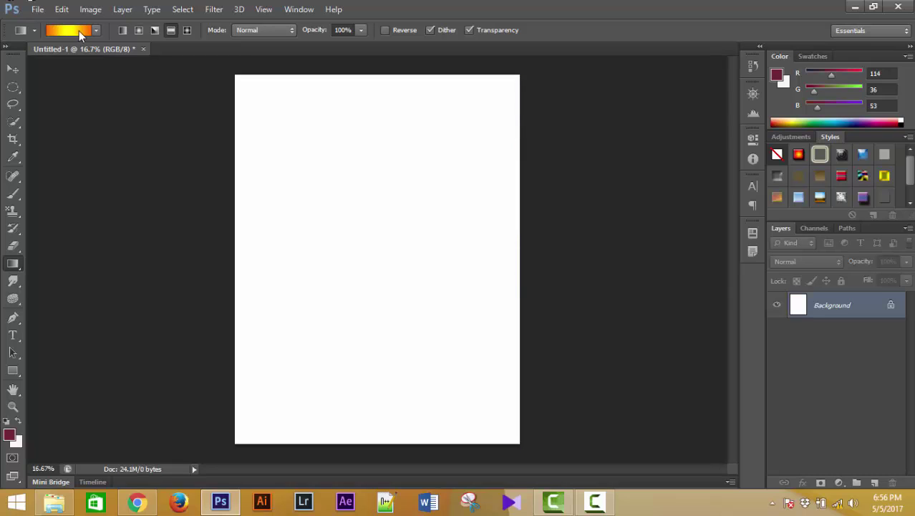
# Step: Switch to the radial style and draw an orange-yellow ring in the upper page, replacing it with a larger one near the centre
pyautogui.click(94, 34)
pyautogui.click(139, 30)
pyautogui.moveTo(357, 177); pyautogui.dragTo(377, 274)
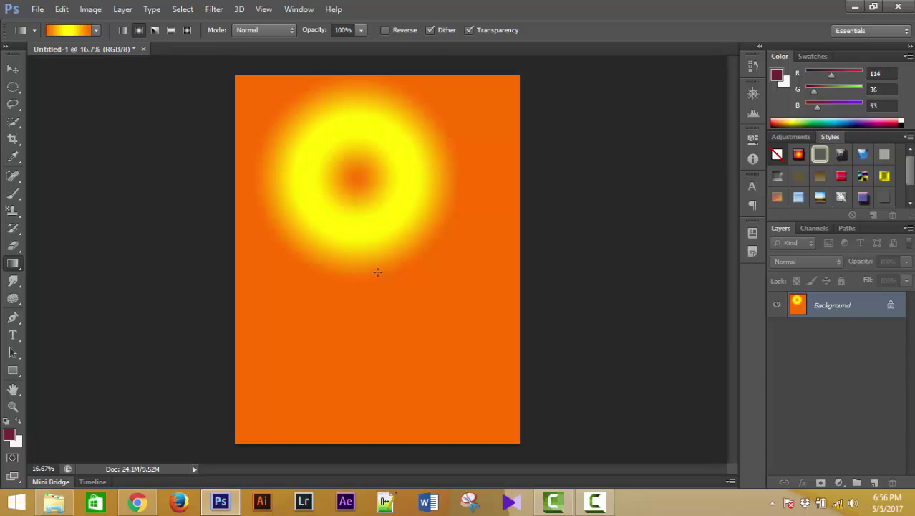
pyautogui.hotkey('ctrl', 'z')
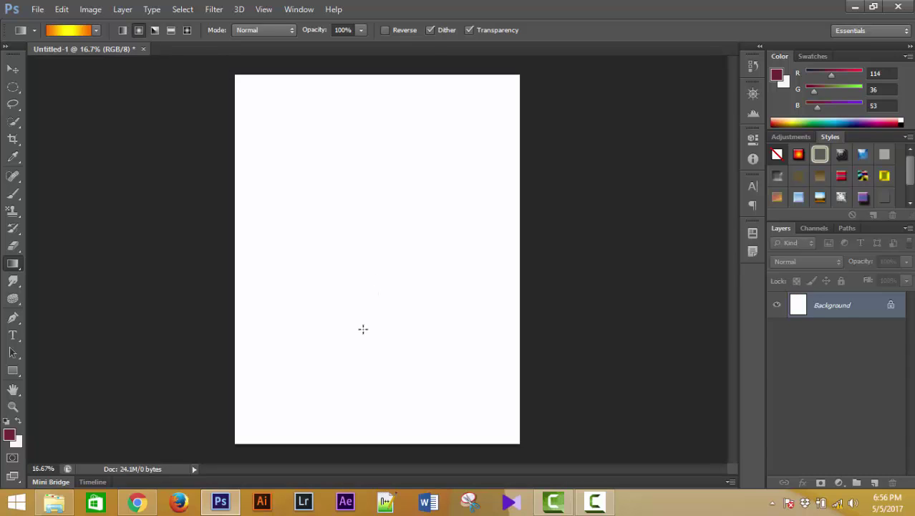
pyautogui.moveTo(366, 268); pyautogui.dragTo(381, 410)
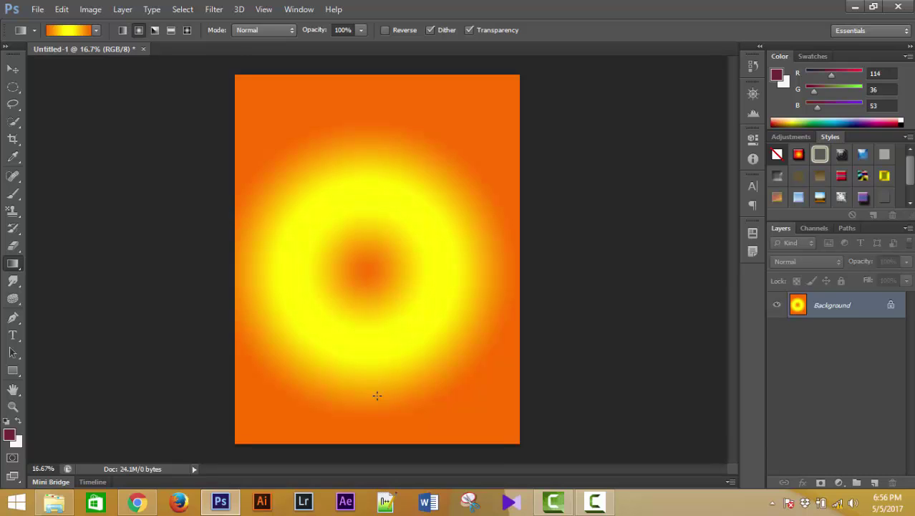
# Step: Undo the orange-yellow ring and draw two large radial gradients with the grey transparent preset, in the page's upper and lower areas
pyautogui.click(97, 31)
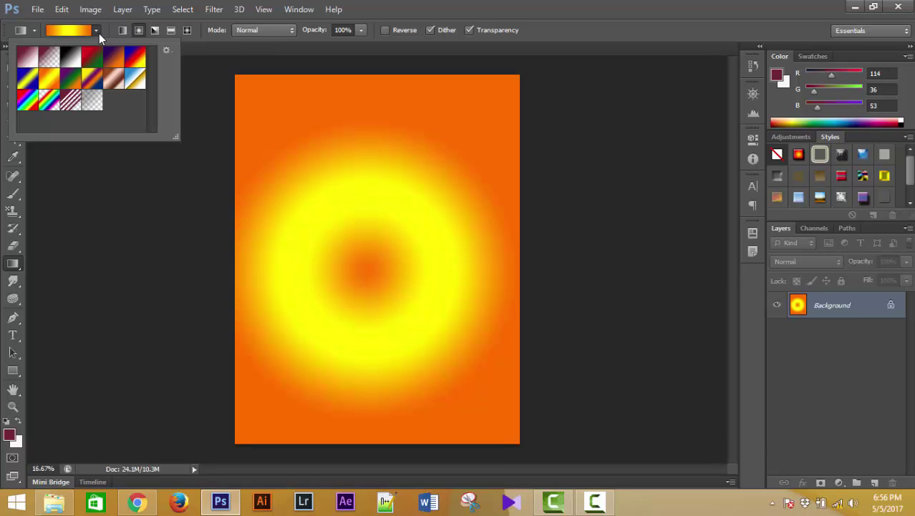
pyautogui.click(99, 33)
pyautogui.hotkey('ctrl', 'z')
pyautogui.click(97, 32)
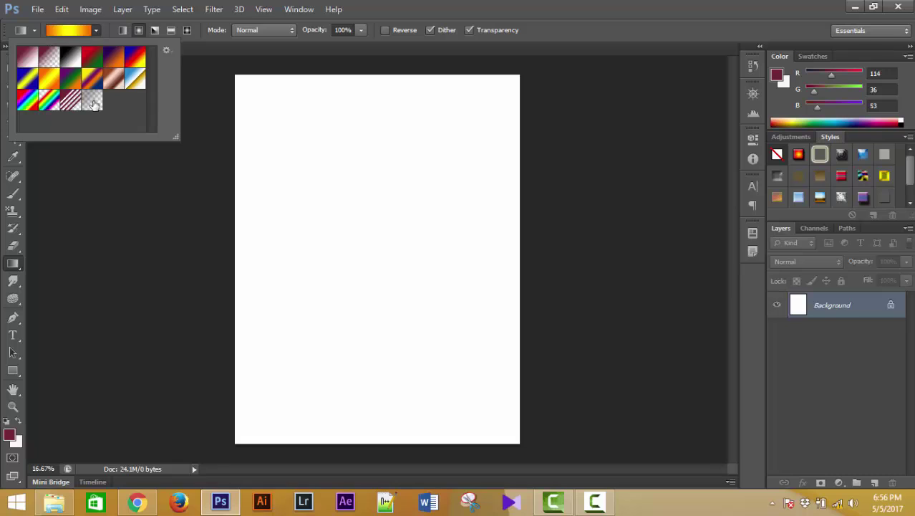
pyautogui.click(92, 102)
pyautogui.moveTo(340, 150); pyautogui.dragTo(372, 323)
pyautogui.moveTo(378, 404); pyautogui.dragTo(350, 121)
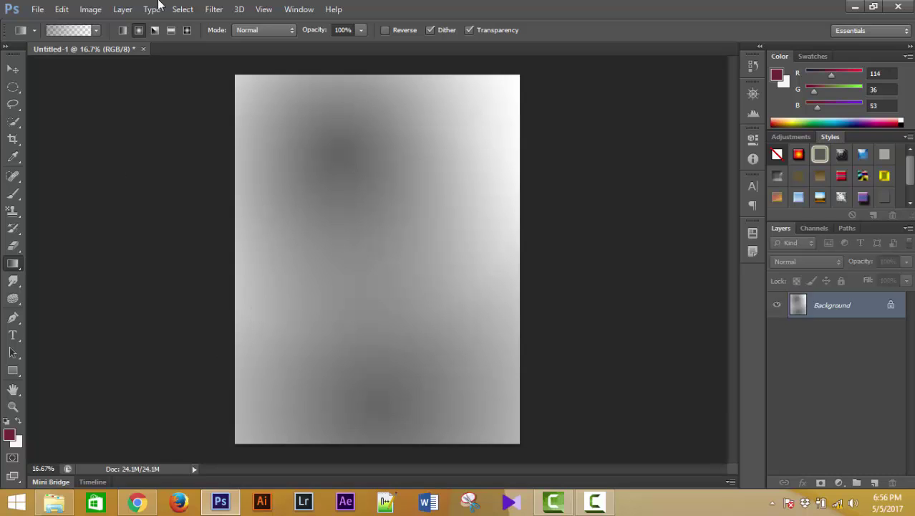
# Step: Choose the maroon-to-white foreground-to-background preset, draw a linear gradient across the page, and cover it with a large radial one left of centre
pyautogui.click(94, 30)
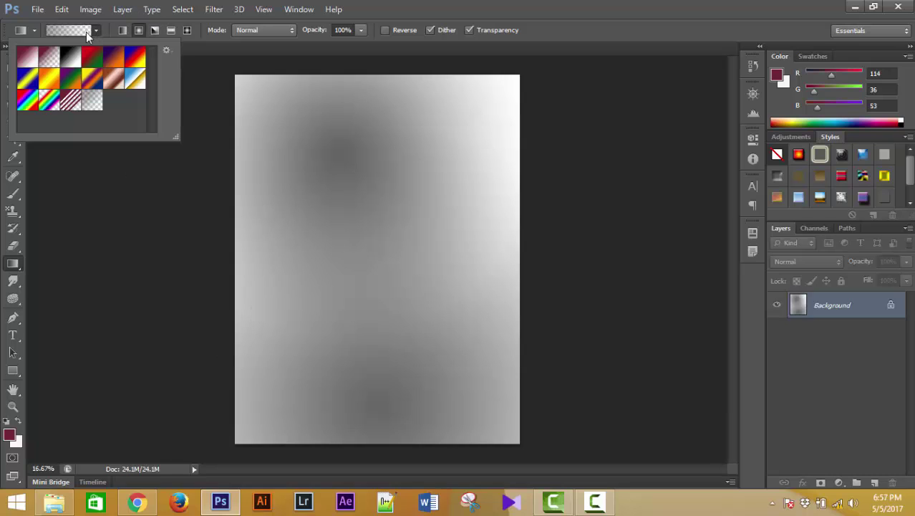
pyautogui.click(28, 56)
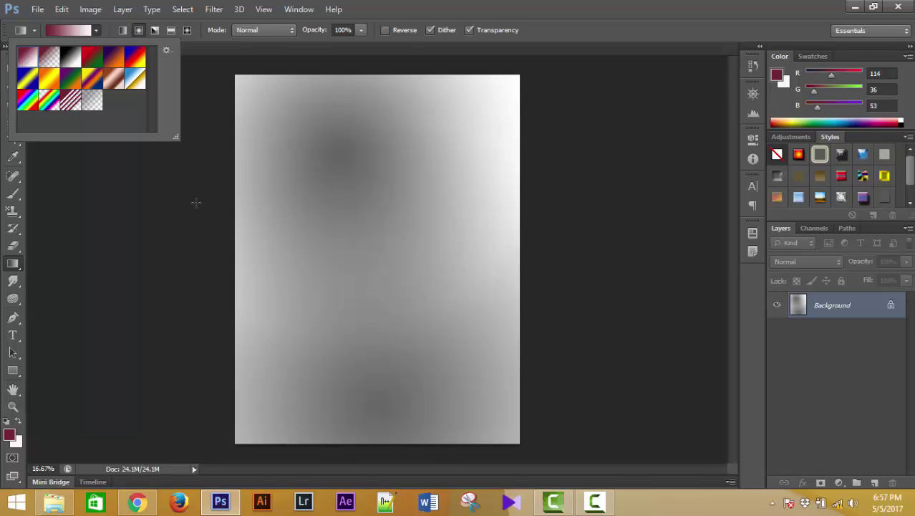
pyautogui.click(125, 32)
pyautogui.moveTo(311, 147); pyautogui.dragTo(496, 188)
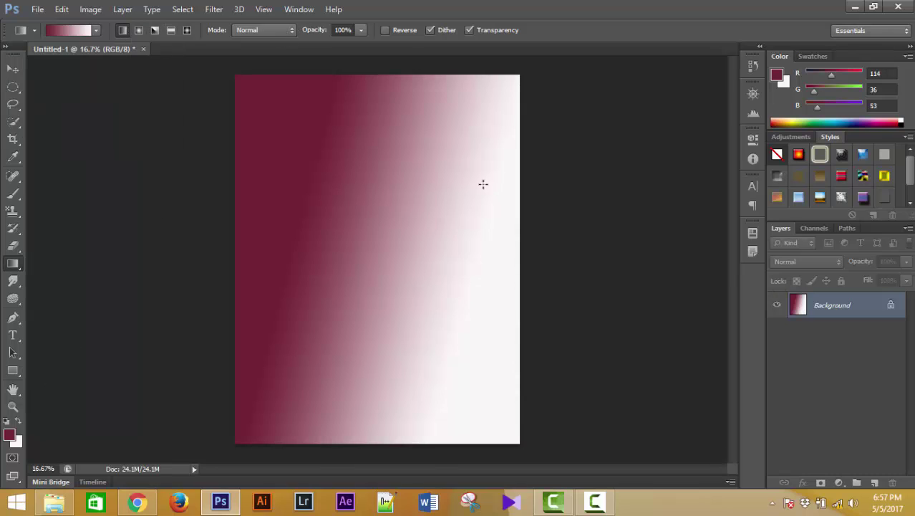
pyautogui.click(139, 30)
pyautogui.moveTo(476, 233); pyautogui.dragTo(475, 234)
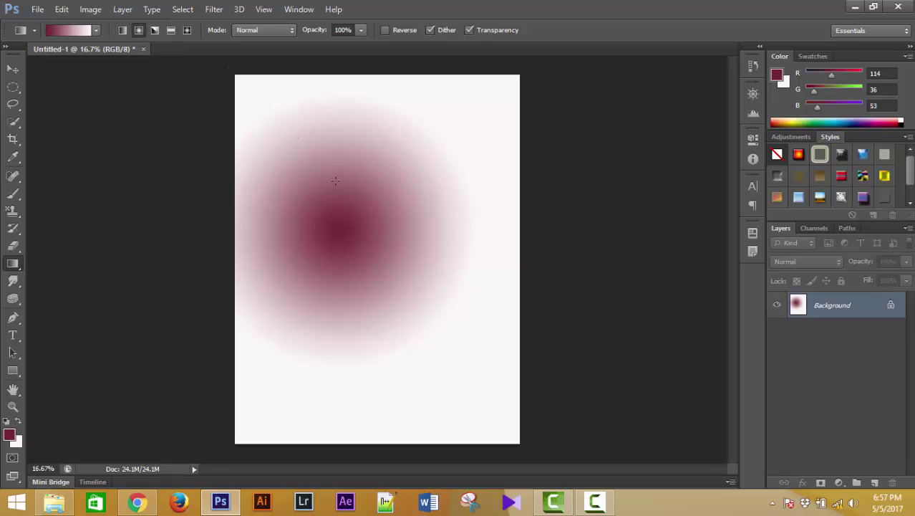
# Step: Set the foreground colour to the pale pinkish grey e8dee0 and keep the existing background colour
pyautogui.click(10, 433)
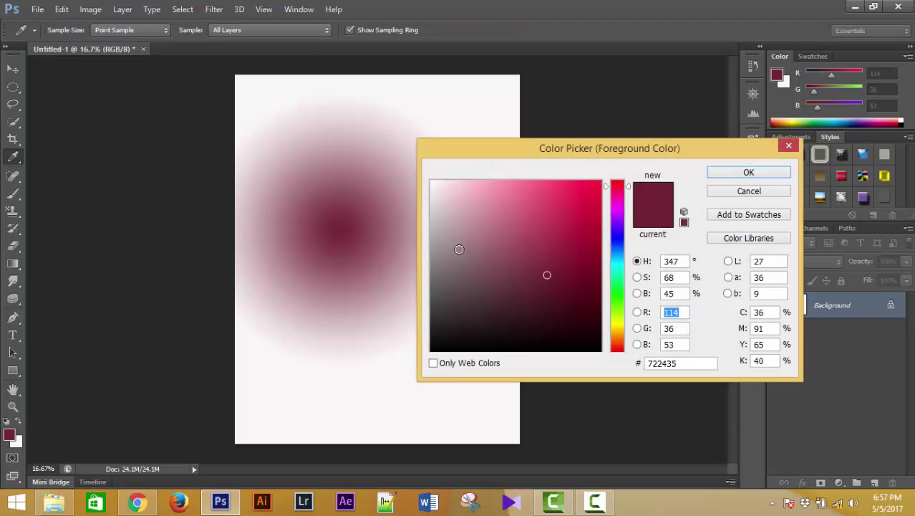
pyautogui.click(438, 197)
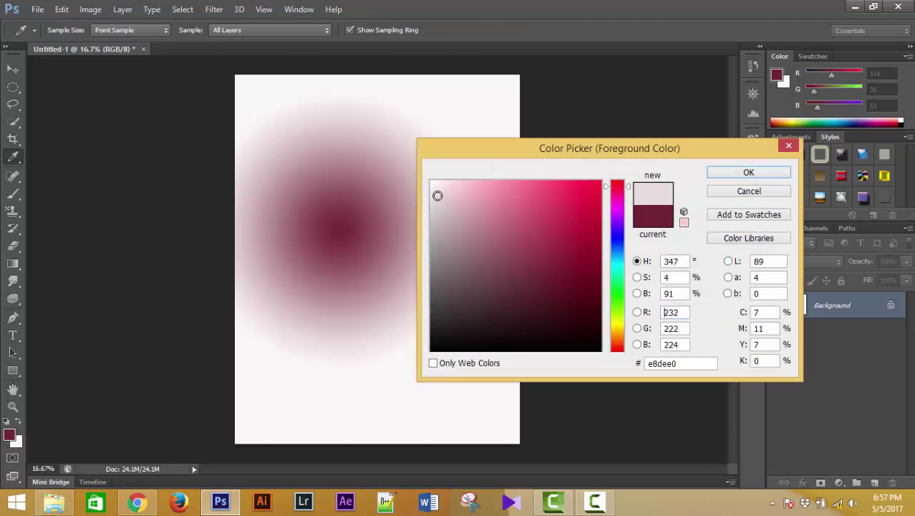
pyautogui.click(713, 175)
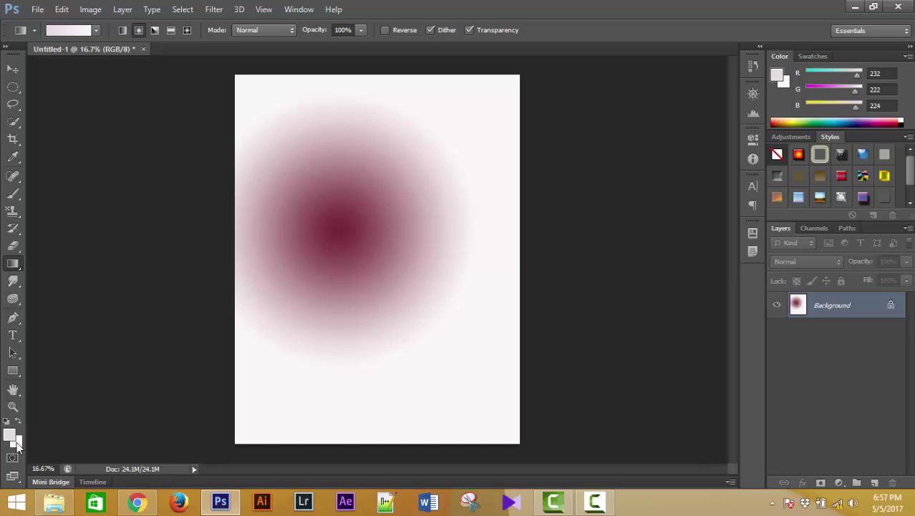
pyautogui.click(16, 443)
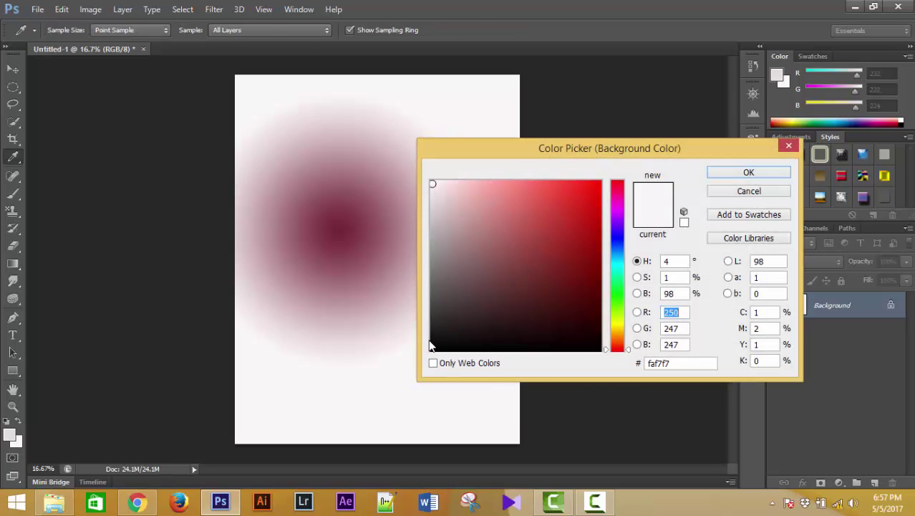
pyautogui.click(777, 174)
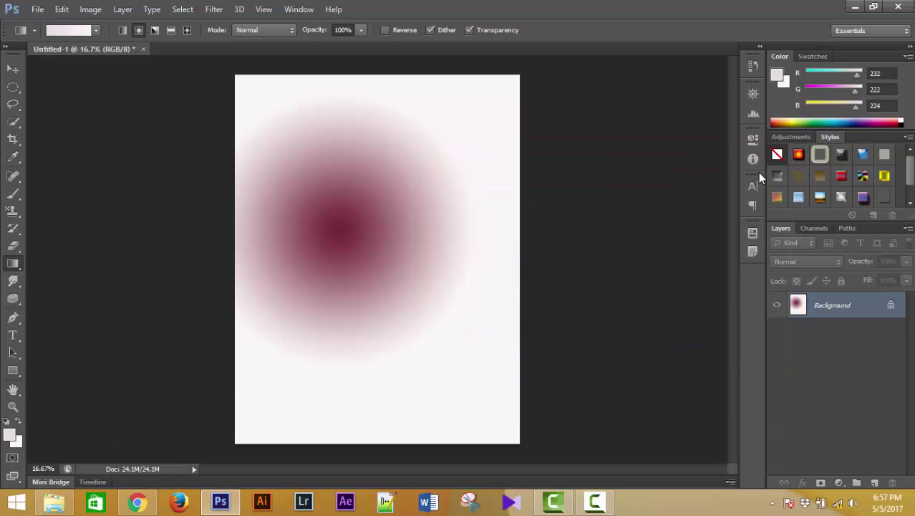
# Step: Set the foreground to dark grey 6e6063, swap it to the background, and set the new foreground to RGB 217, 211, 210
pyautogui.click(10, 434)
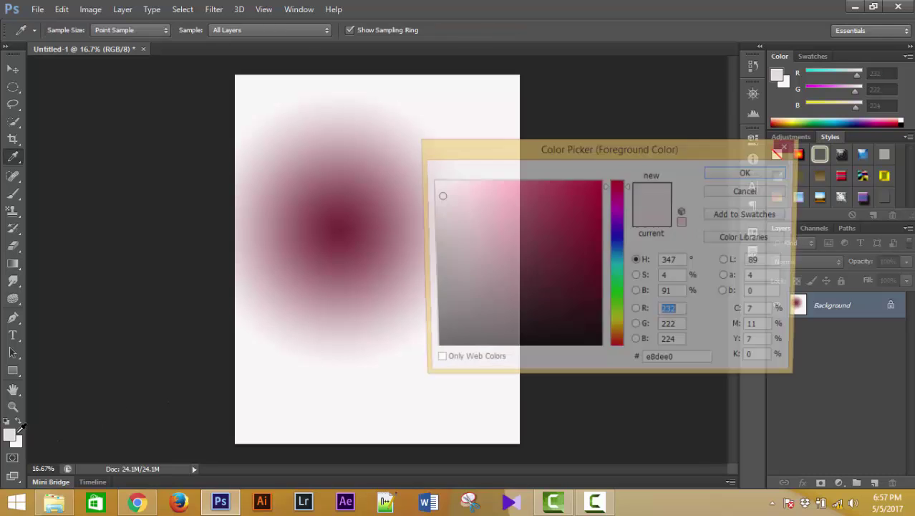
pyautogui.click(452, 278)
pyautogui.click(716, 175)
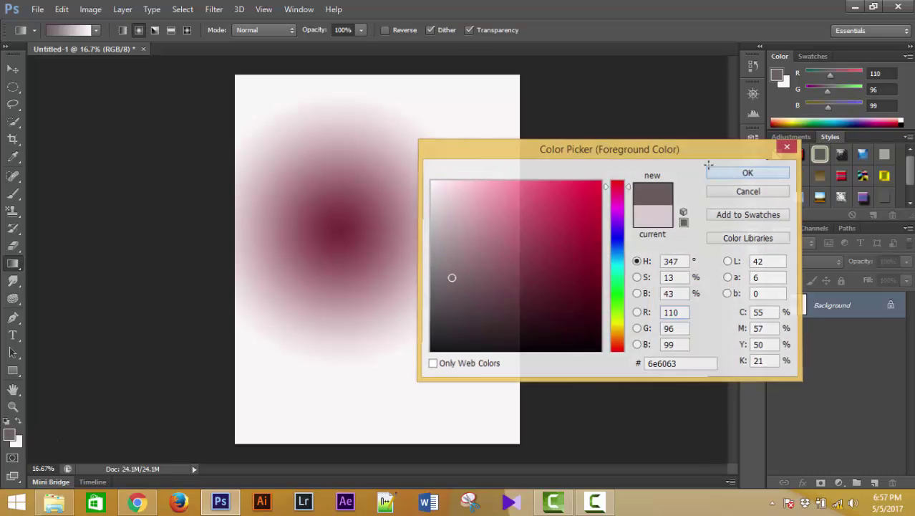
pyautogui.click(20, 421)
pyautogui.click(10, 434)
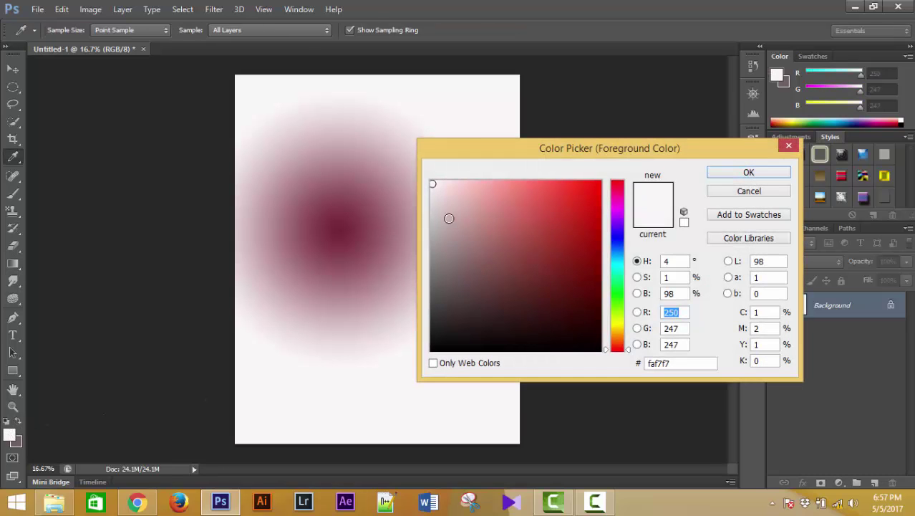
pyautogui.click(435, 205)
pyautogui.click(722, 173)
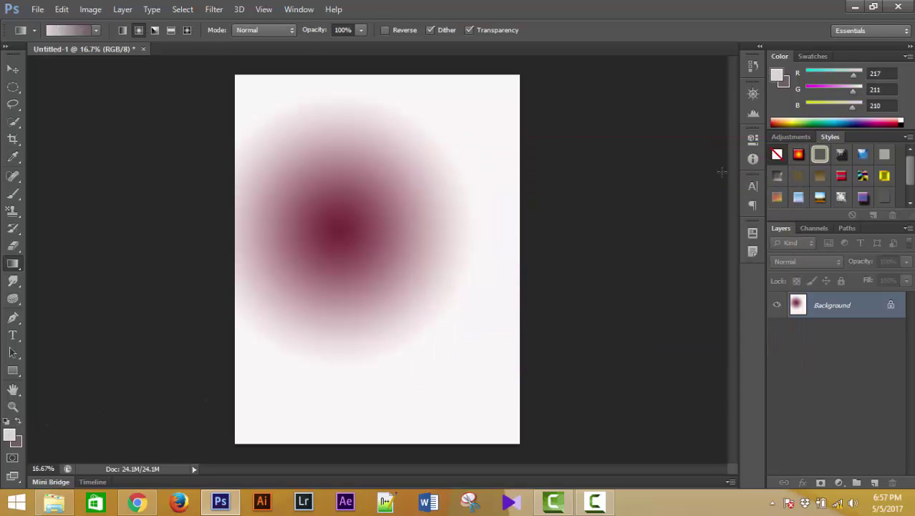
# Step: Draw several light-centred radial gradients of different sizes around the page's centre, undoing them back to the blank white page
pyautogui.moveTo(385, 240); pyautogui.dragTo(405, 286)
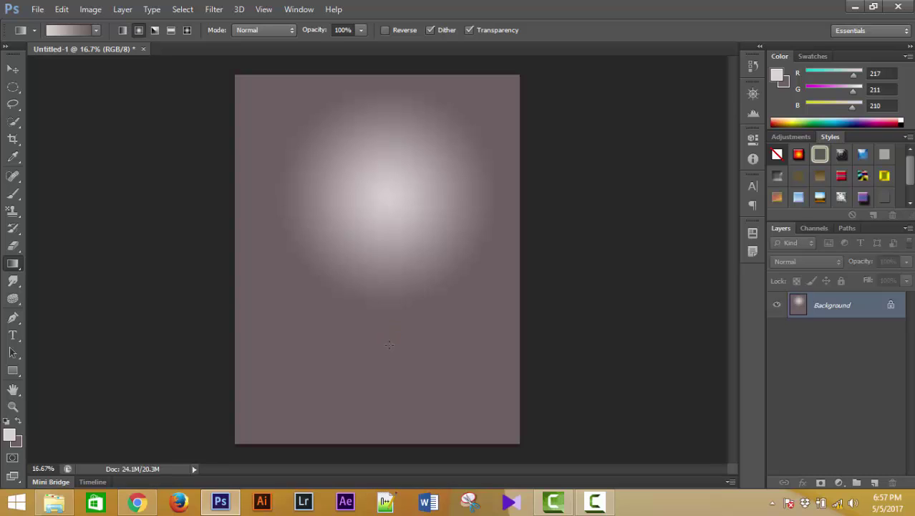
pyautogui.hotkey('ctrl', 'z')
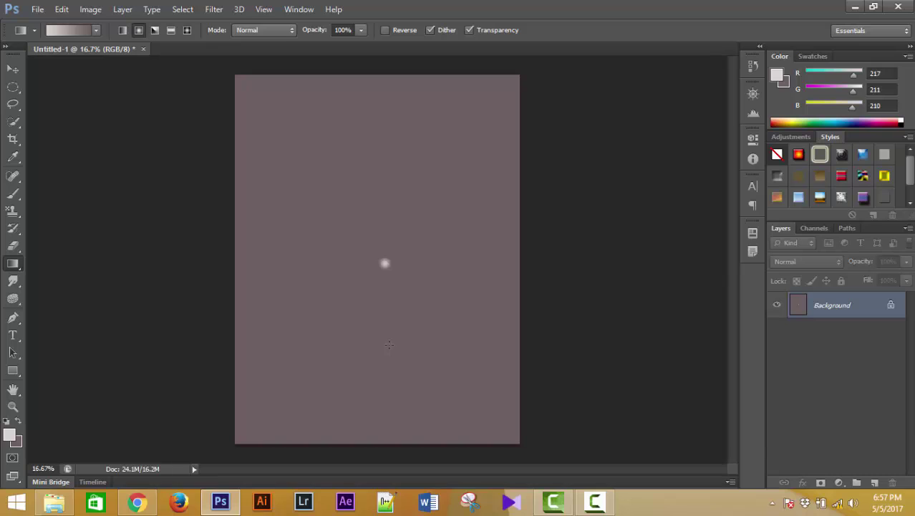
pyautogui.hotkey('ctrl', 'alt', 'z')
pyautogui.hotkey('ctrl', 'alt', 'z')
pyautogui.hotkey('ctrl', 'alt', 'z')
pyautogui.hotkey('ctrl', 'alt', 'z')
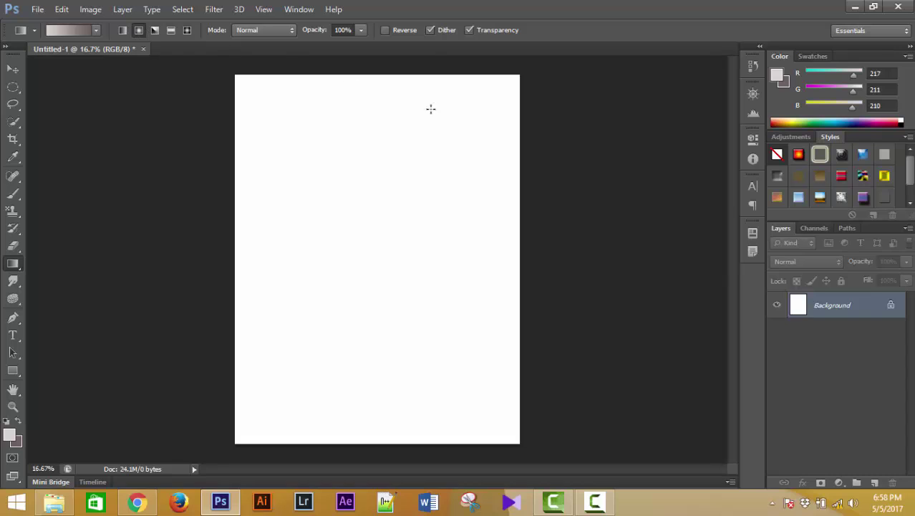
pyautogui.moveTo(373, 242); pyautogui.dragTo(374, 421)
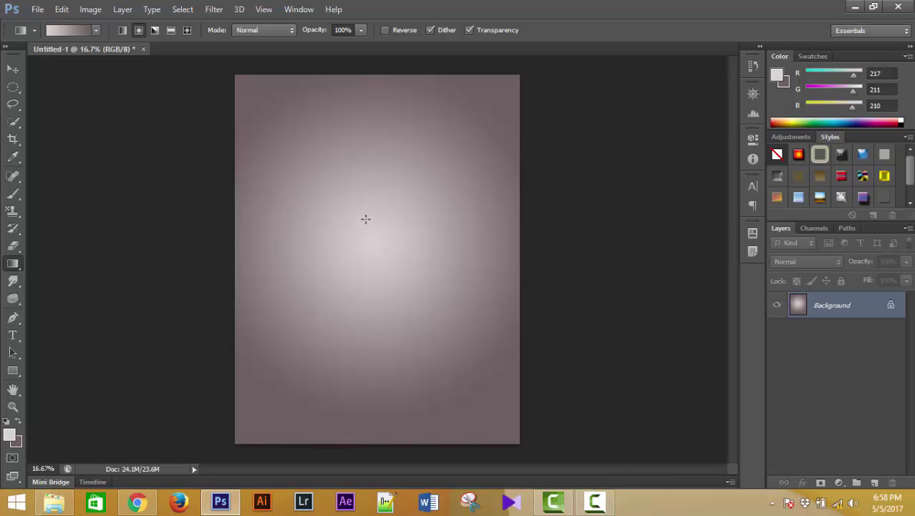
pyautogui.hotkey('ctrl', 'z')
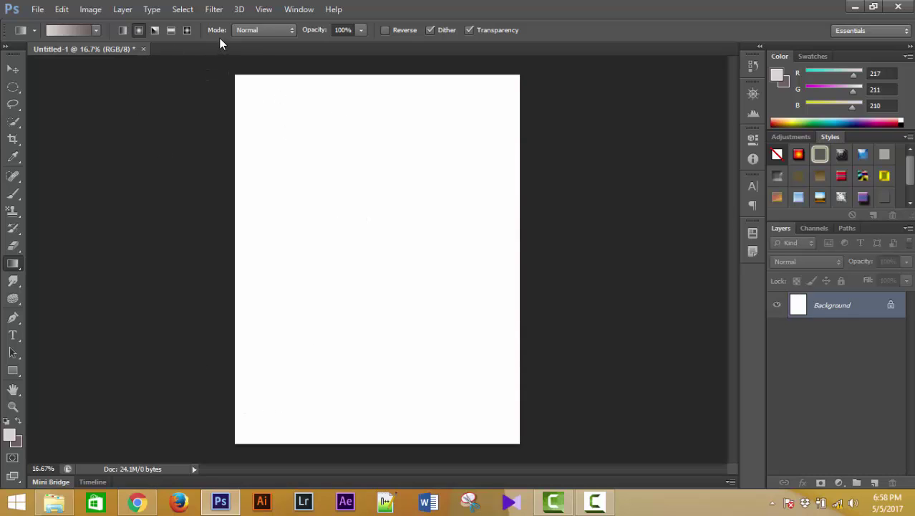
# Step: Switch to the diamond gradient style, draw a diamond gradient in the upper page, and undo it
pyautogui.click(188, 30)
pyautogui.moveTo(352, 205); pyautogui.dragTo(369, 327)
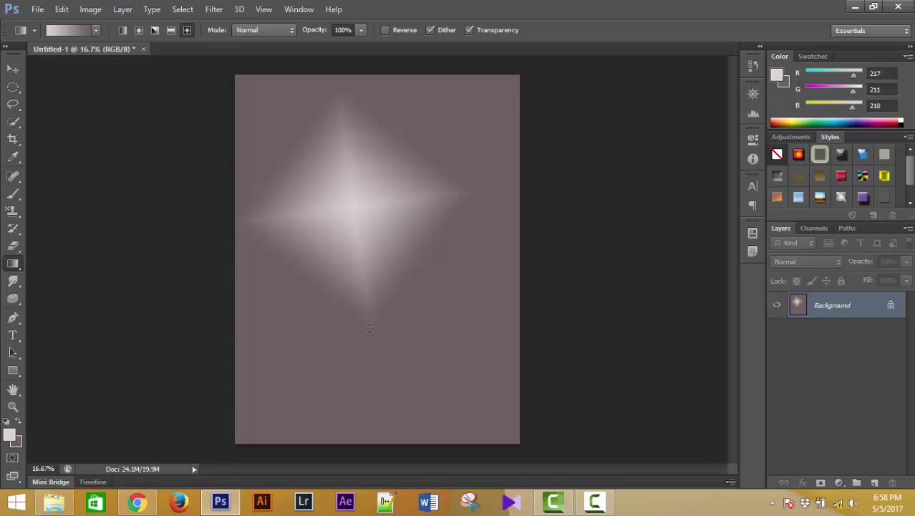
pyautogui.hotkey('ctrl', 'z')
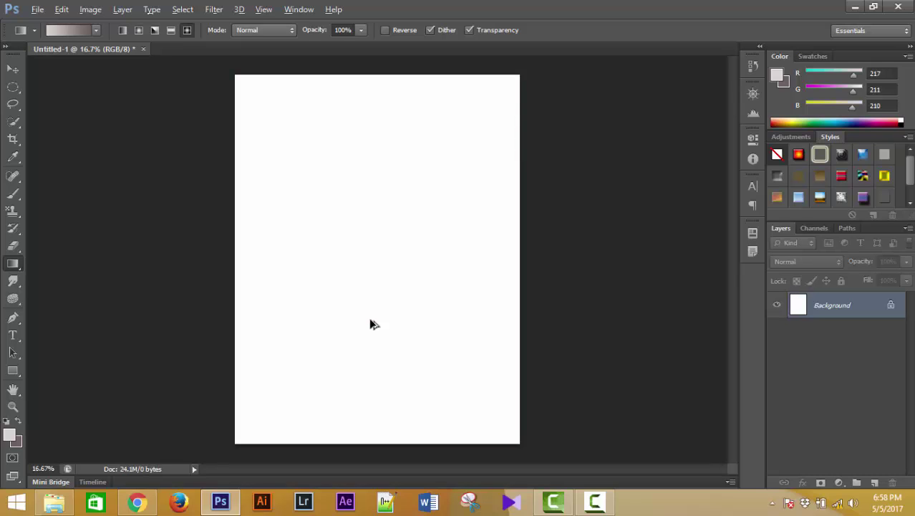
# Step: Draw a diamond gradient at 49% opacity on the page, undo it, and restore the gradient opacity to 100%
pyautogui.click(361, 30)
pyautogui.moveTo(328, 48); pyautogui.dragTo(325, 48)
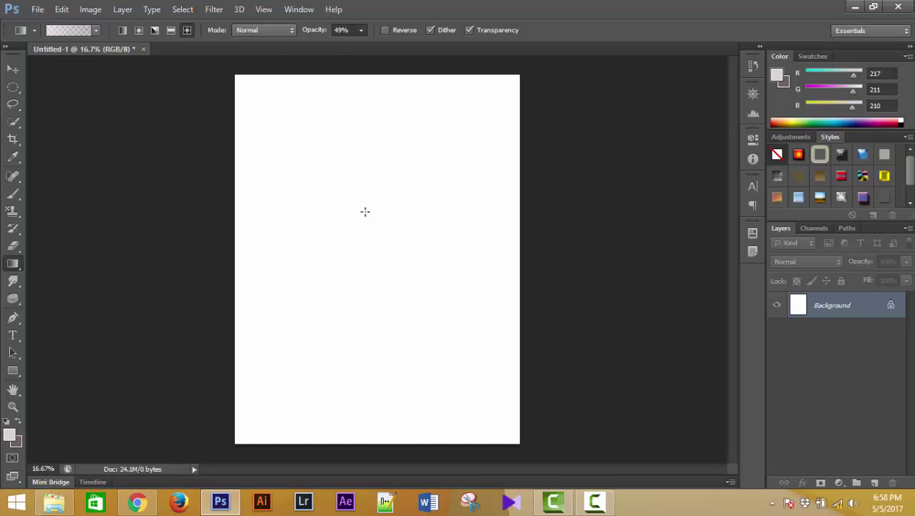
pyautogui.moveTo(364, 209); pyautogui.dragTo(345, 354)
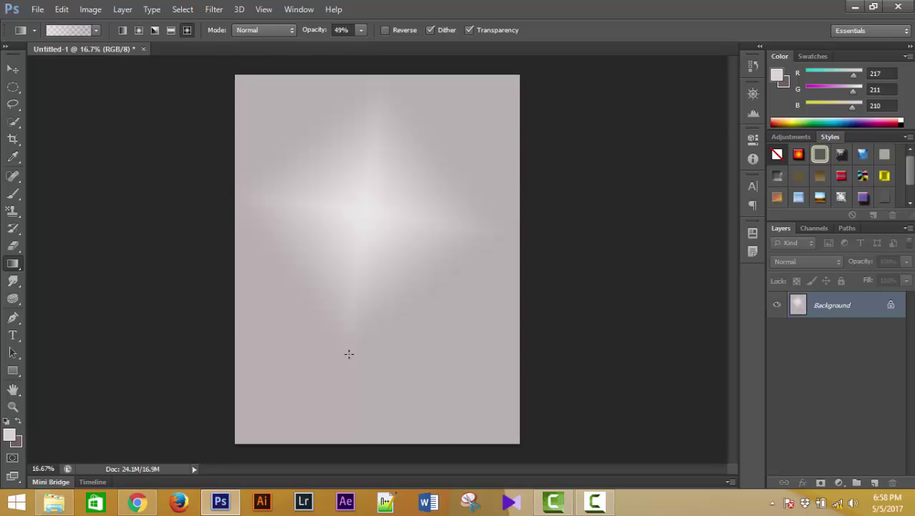
pyautogui.hotkey('ctrl', 'z')
pyautogui.click(362, 31)
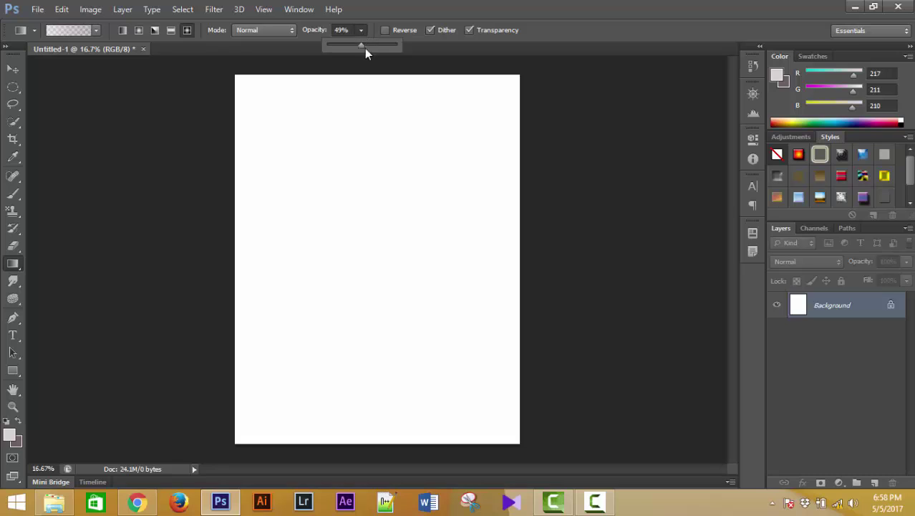
pyautogui.moveTo(363, 44); pyautogui.dragTo(399, 47)
# Step: Open the pink T-shirt image, whose file name starts with BTKA, from the windwo folder
pyautogui.click(37, 9)
pyautogui.click(60, 39)
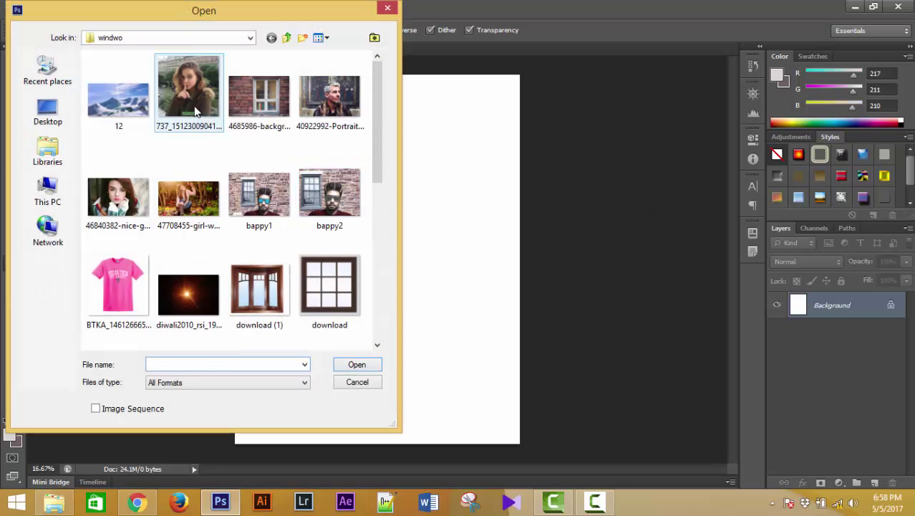
pyautogui.click(197, 111)
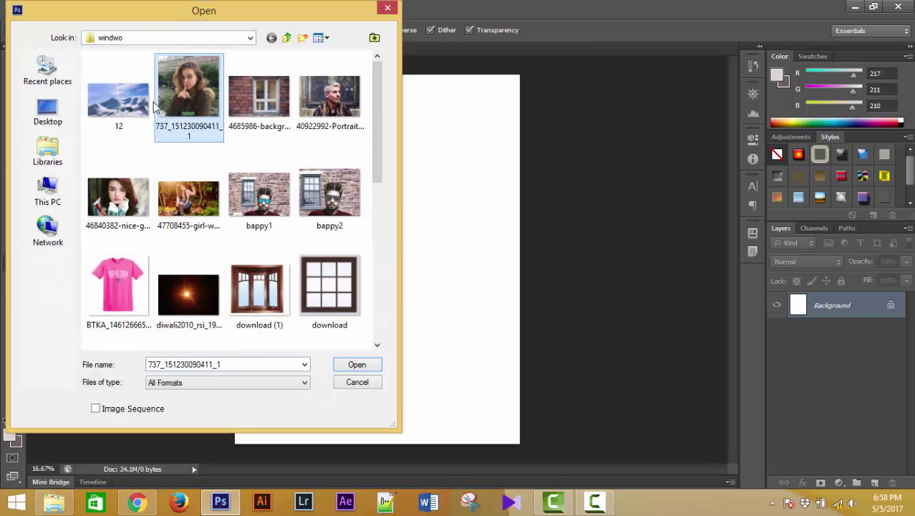
pyautogui.click(119, 287)
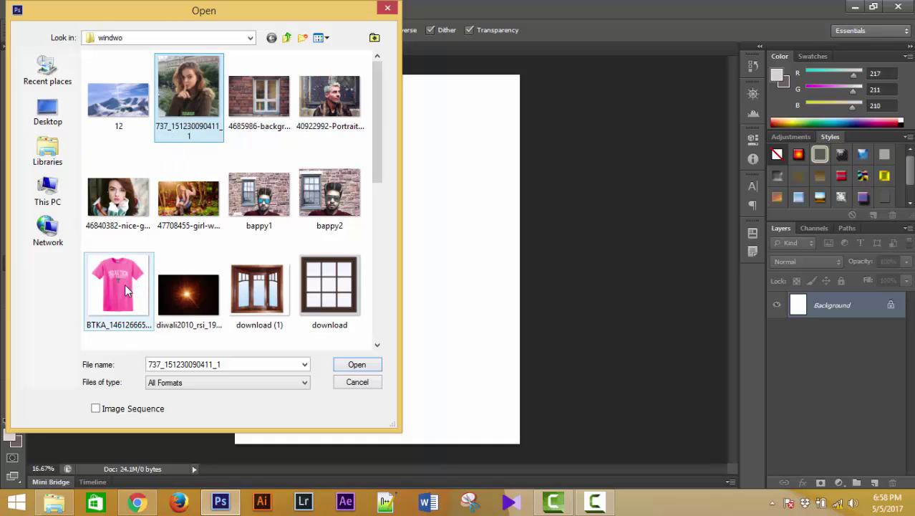
pyautogui.click(358, 366)
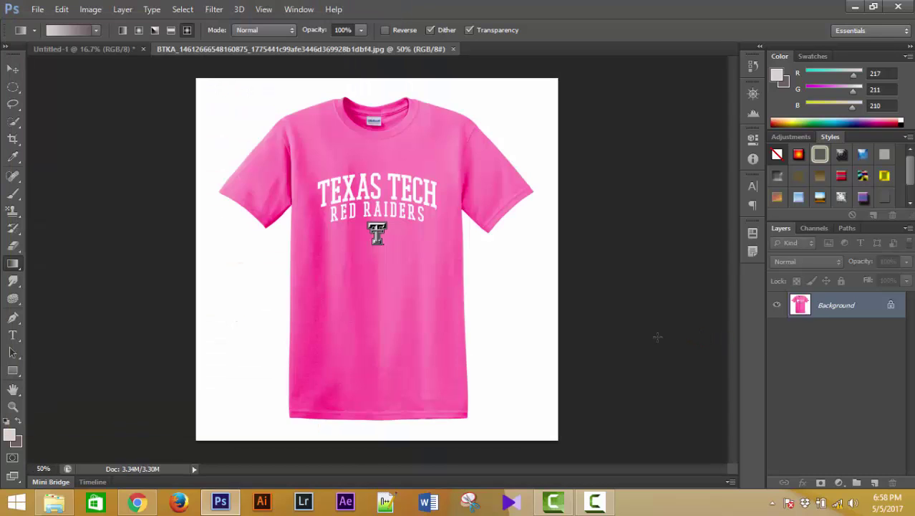
# Step: Start a Gradient Map adjustment on the T-shirt image and move its dialog clear of the shirt's lettering
pyautogui.click(93, 10)
pyautogui.moveTo(112, 43)
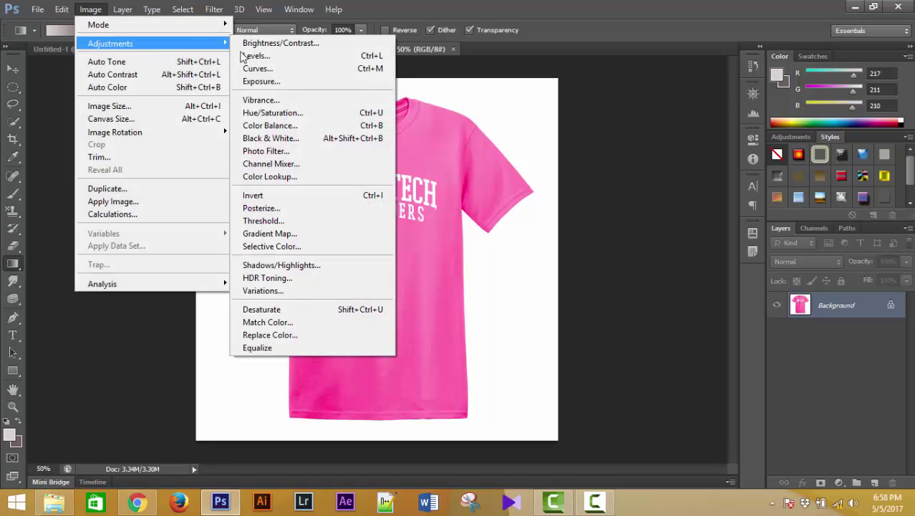
pyautogui.click(318, 233)
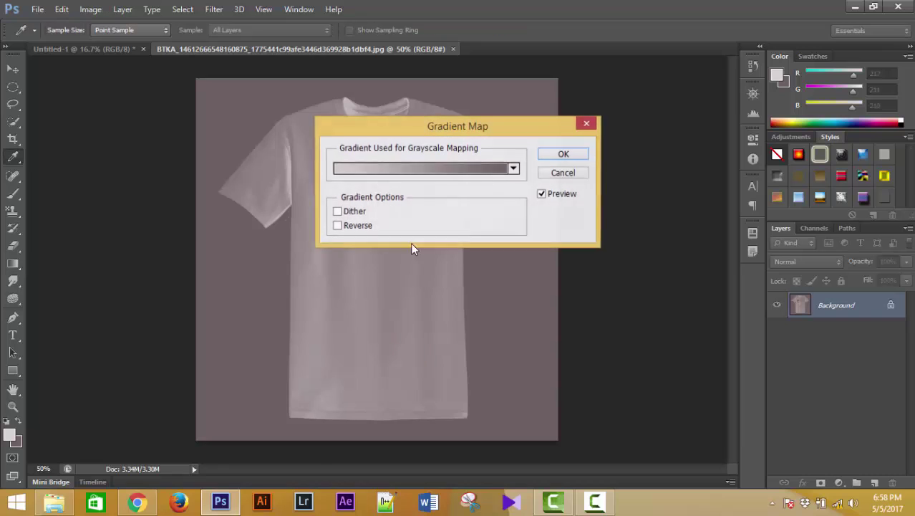
pyautogui.moveTo(426, 136); pyautogui.dragTo(548, 117)
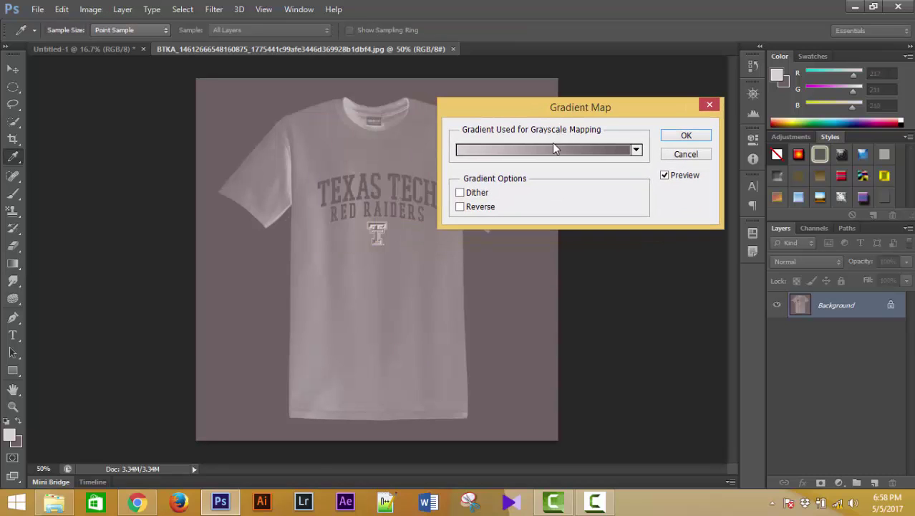
# Step: Try gradient map presets such as Red, Green, Transparent Stripes, Blue, Red, Yellow and Black, White on the T-shirt, discarding the choice
pyautogui.click(551, 147)
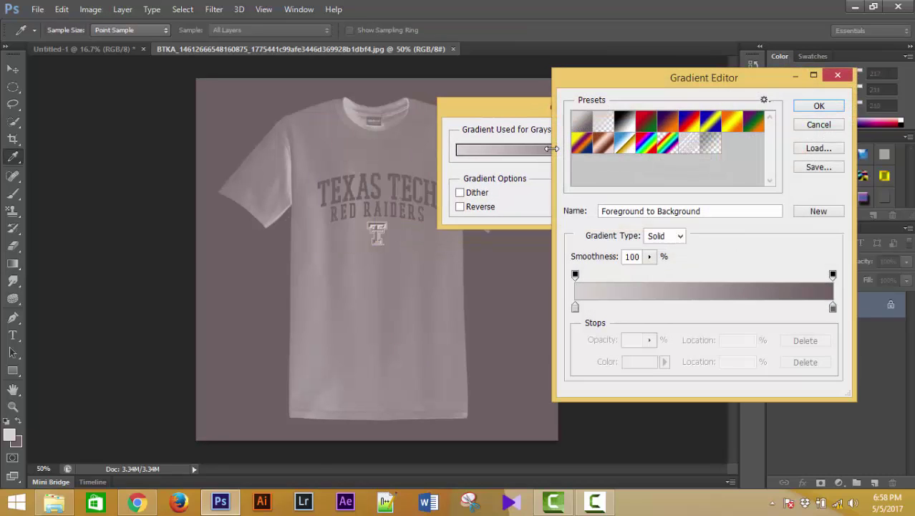
pyautogui.click(625, 122)
pyautogui.click(646, 122)
pyautogui.click(686, 147)
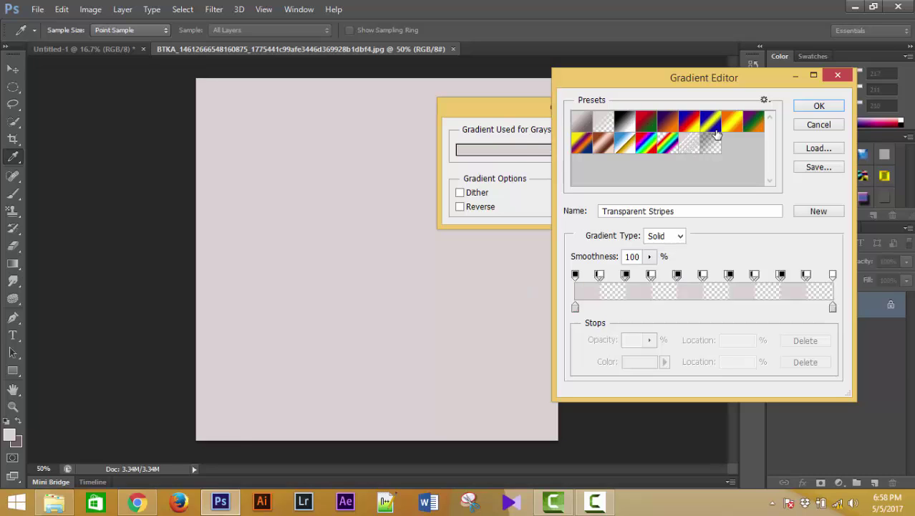
pyautogui.click(712, 127)
pyautogui.click(732, 126)
pyautogui.click(691, 125)
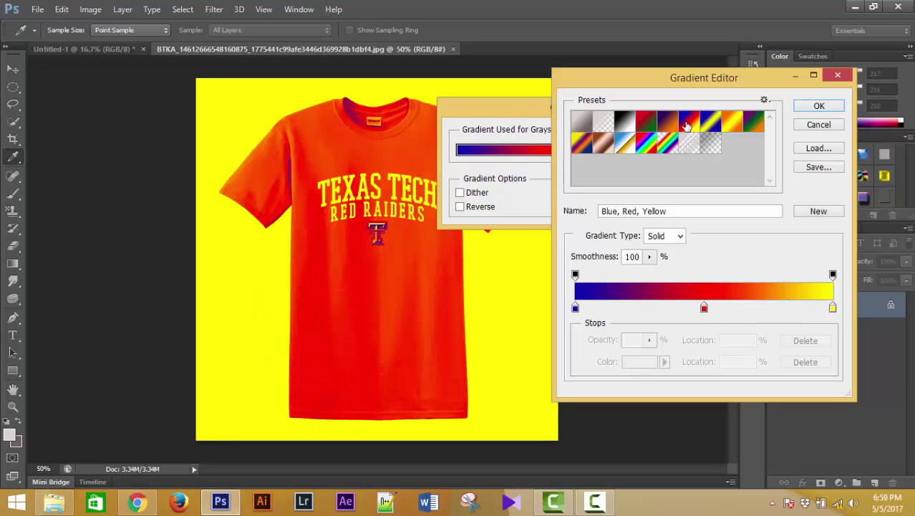
pyautogui.click(669, 125)
pyautogui.click(626, 124)
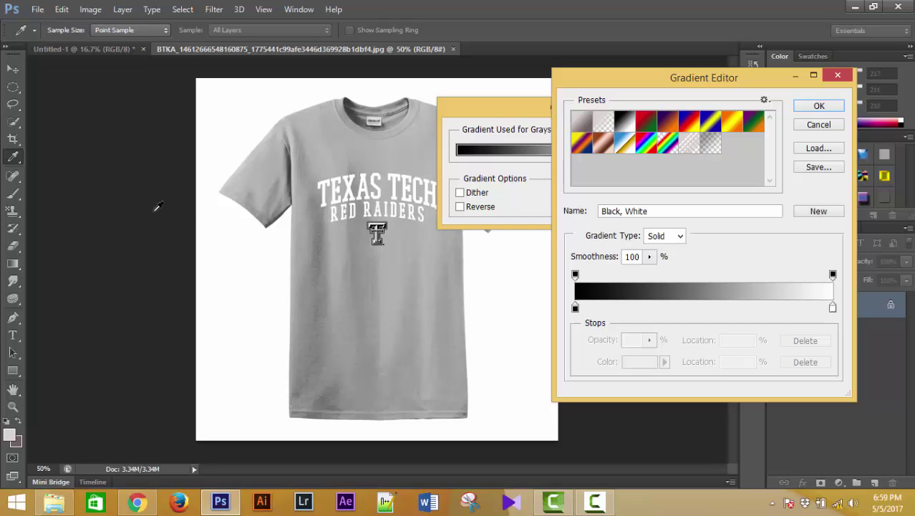
pyautogui.click(839, 76)
pyautogui.click(587, 152)
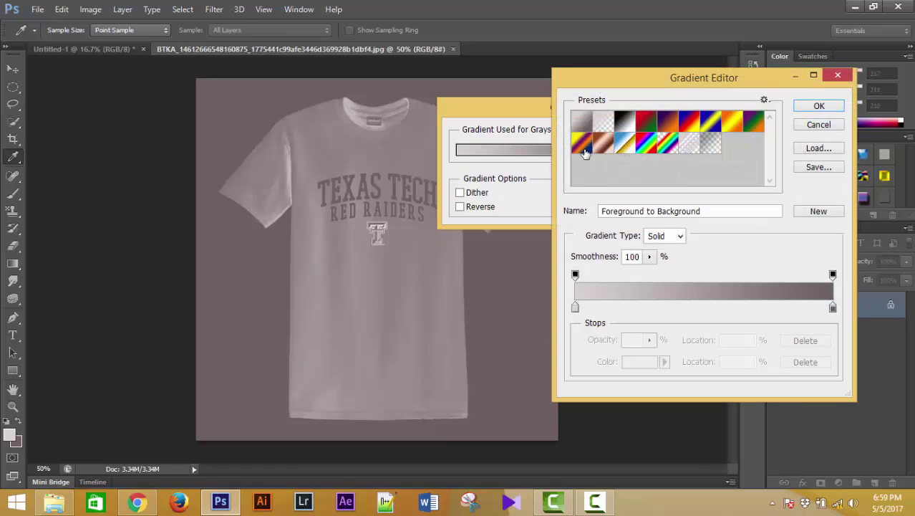
pyautogui.click(831, 79)
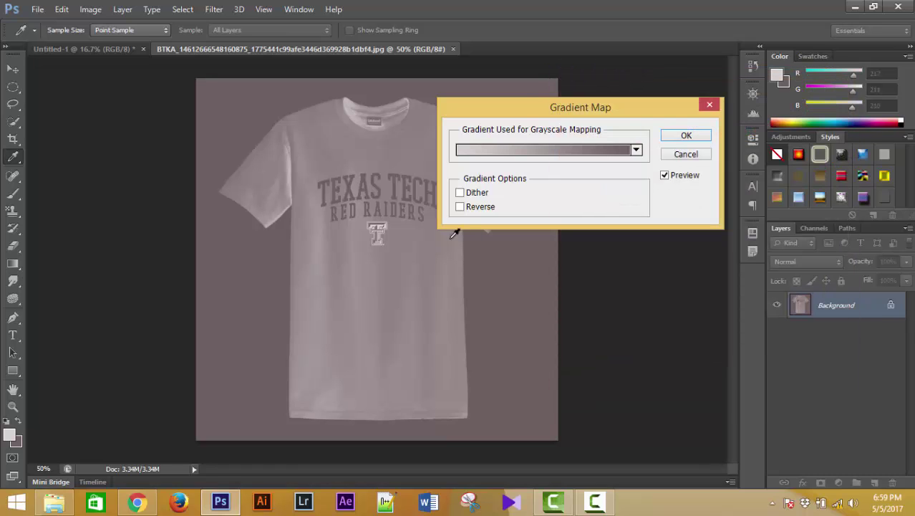
# Step: Turn on Dither and Reverse for the gradient map, trying and discarding the Red, Green preset in between
pyautogui.click(459, 192)
pyautogui.click(504, 151)
pyautogui.click(646, 125)
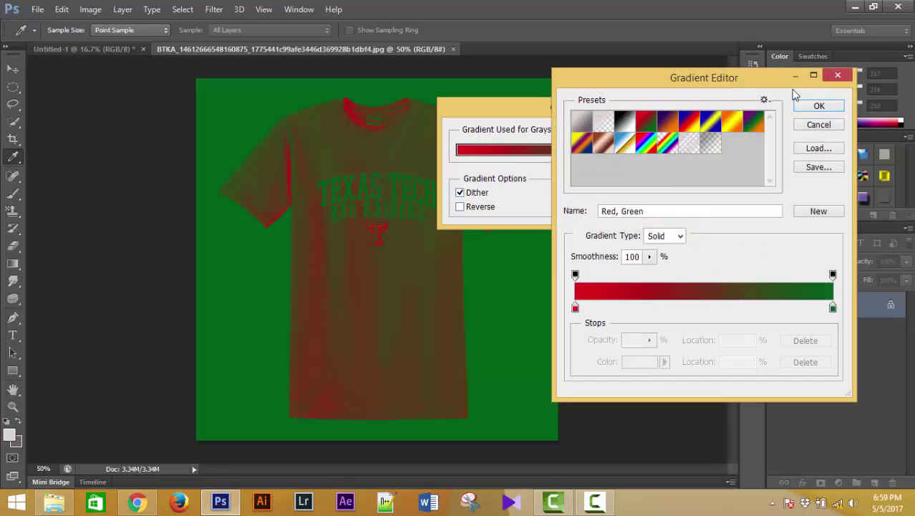
pyautogui.click(837, 77)
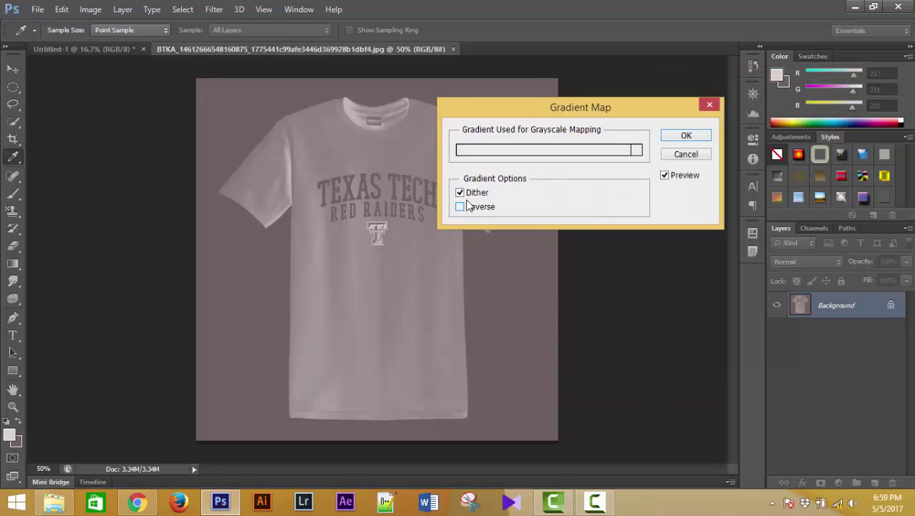
pyautogui.click(467, 206)
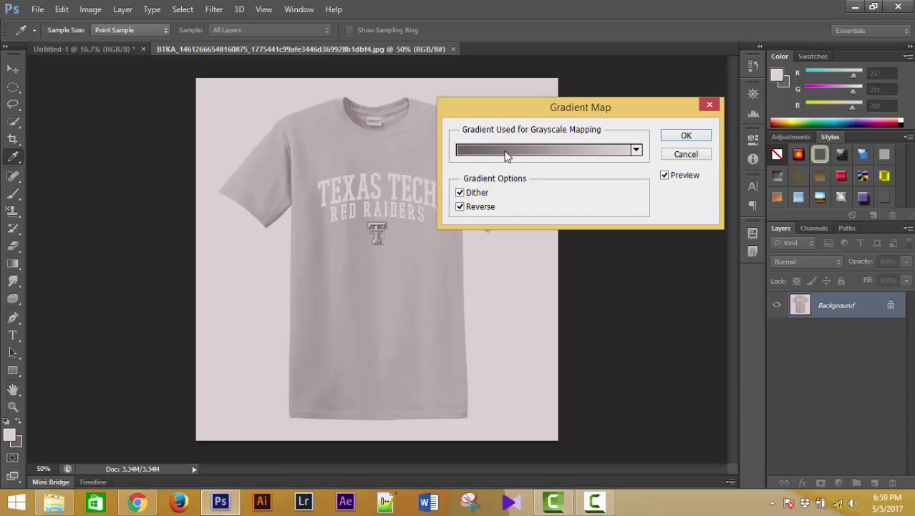
# Step: Preview the Spectrum and Red, Green presets on the reversed gradient map, and discard the adjustment with Dither and Reverse turned off
pyautogui.click(507, 152)
pyautogui.click(643, 146)
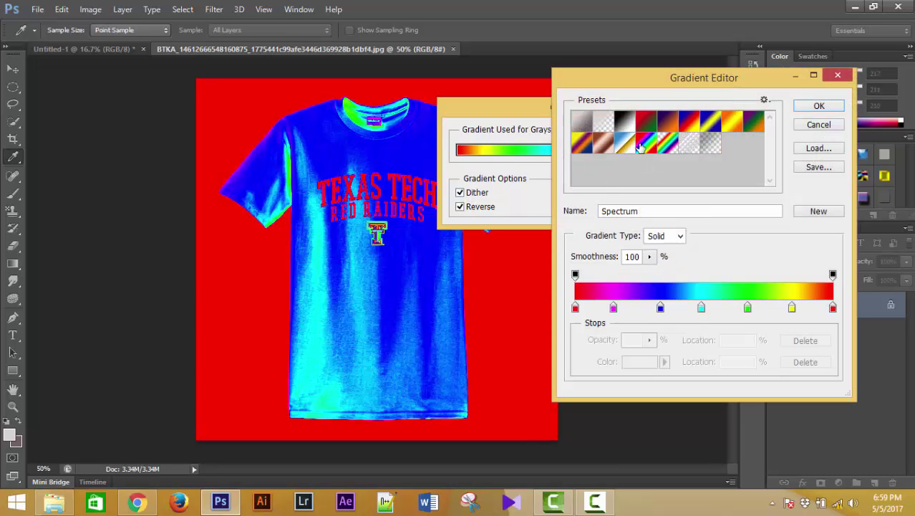
pyautogui.click(646, 130)
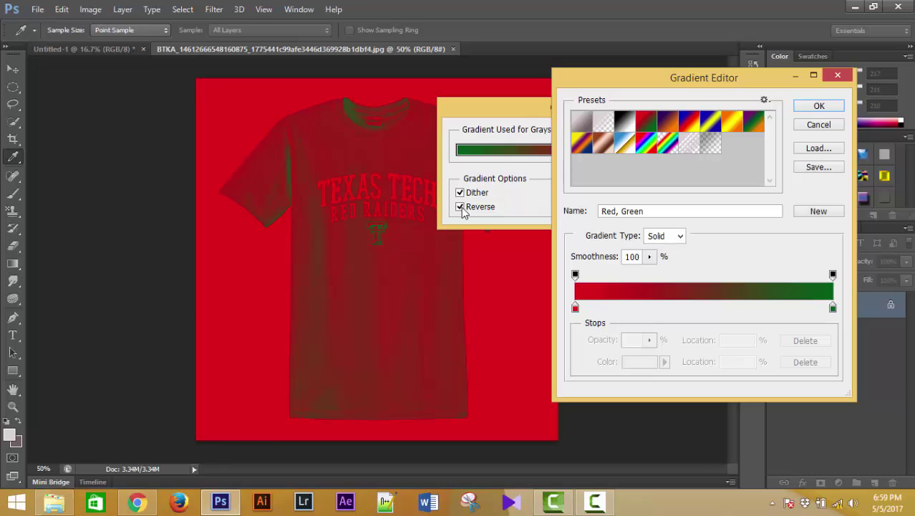
pyautogui.click(819, 124)
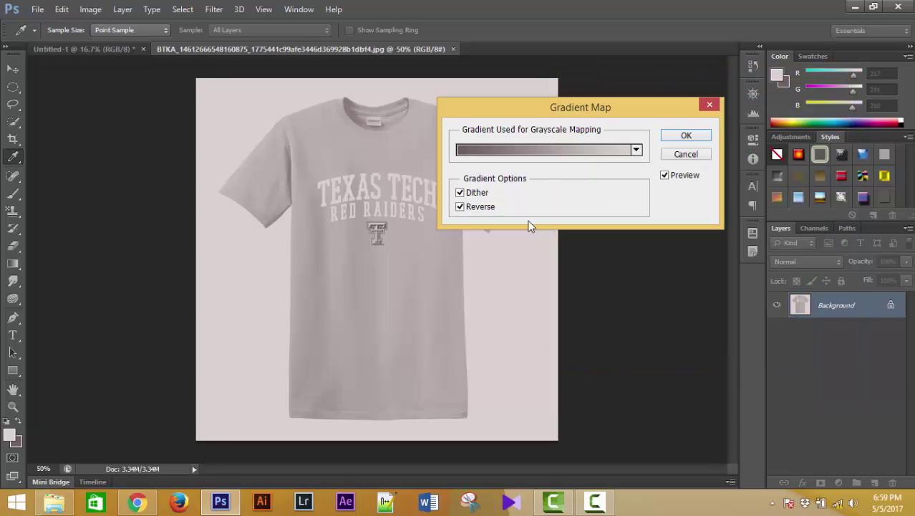
pyautogui.click(461, 207)
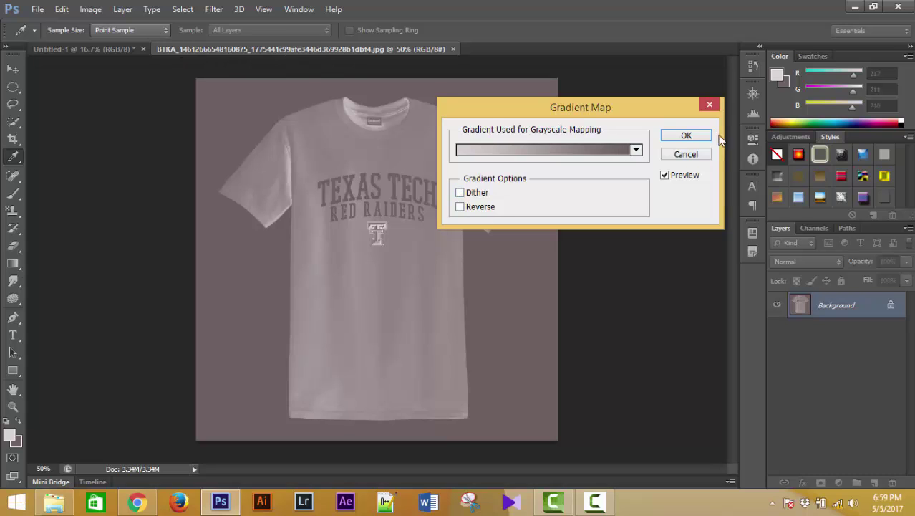
pyautogui.click(710, 105)
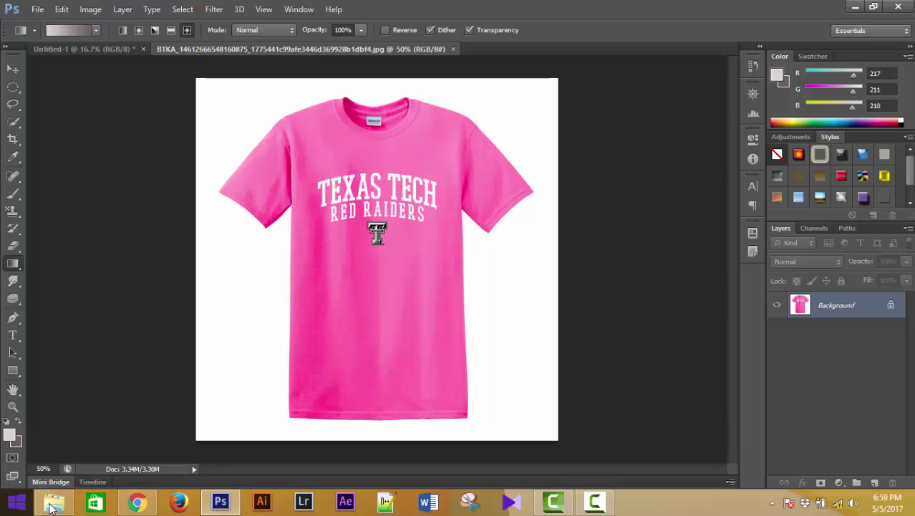
# Step: Start a new Gradient Map on the T-shirt, preview presets such as Spectrum, and move the gradient editor clear of the image
pyautogui.click(97, 12)
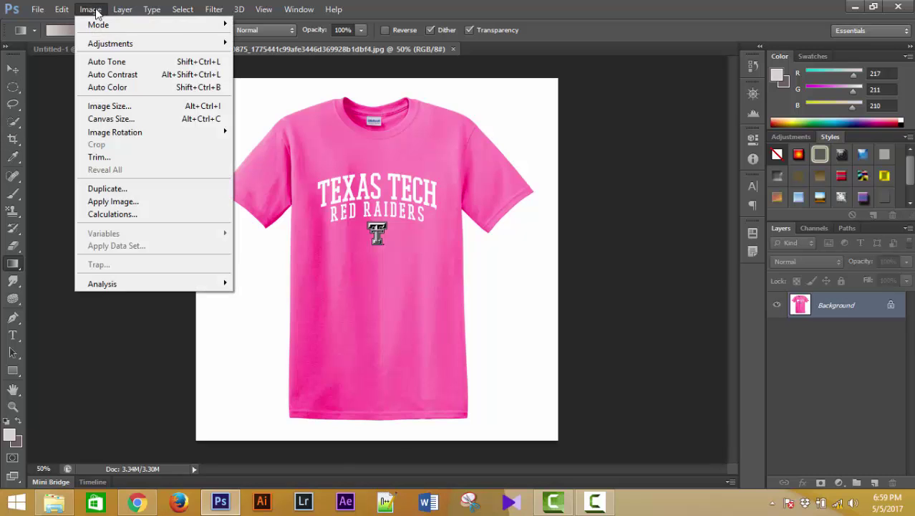
pyautogui.moveTo(113, 43)
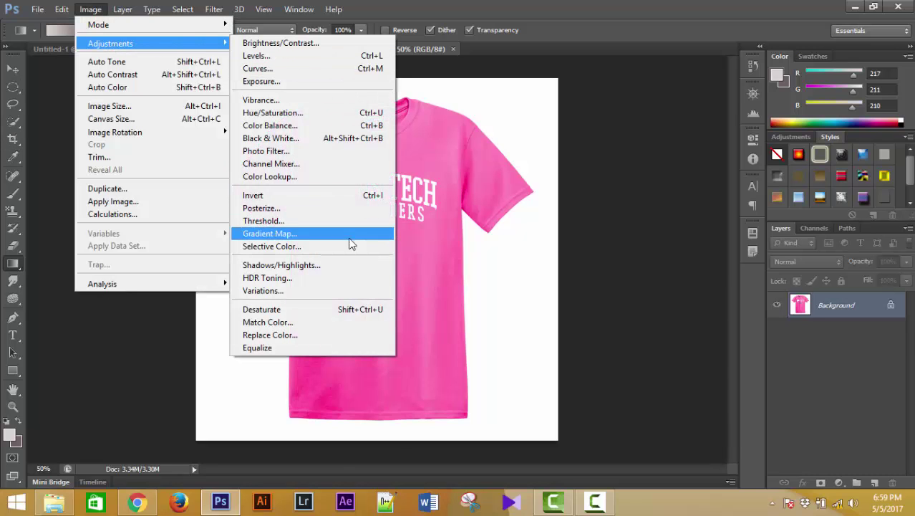
pyautogui.click(298, 235)
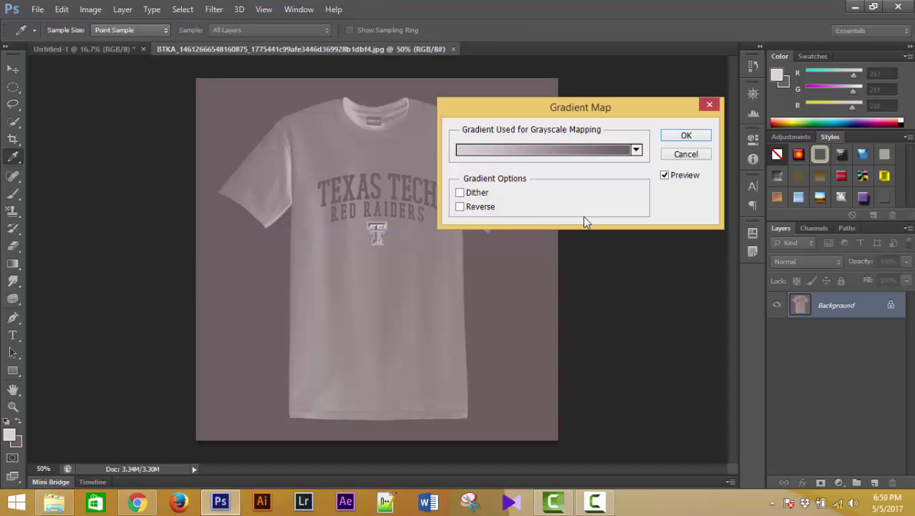
pyautogui.click(510, 151)
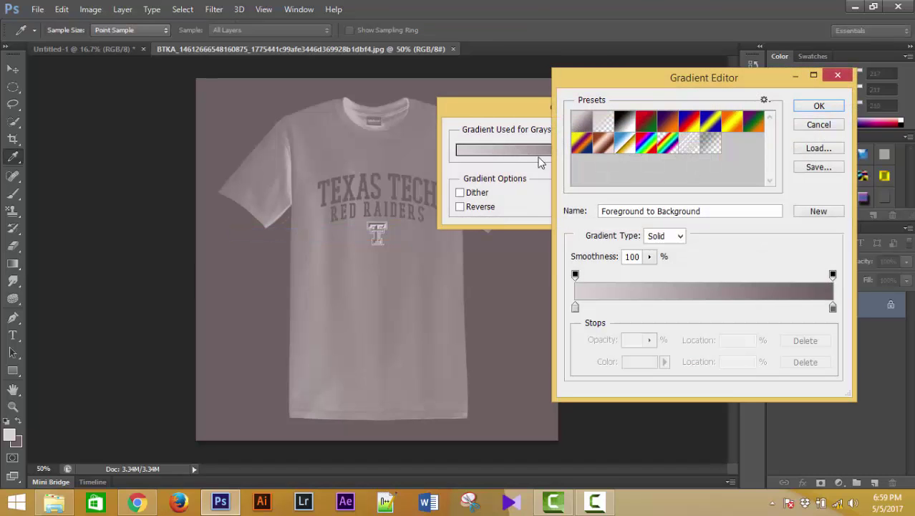
pyautogui.click(622, 146)
pyautogui.click(654, 148)
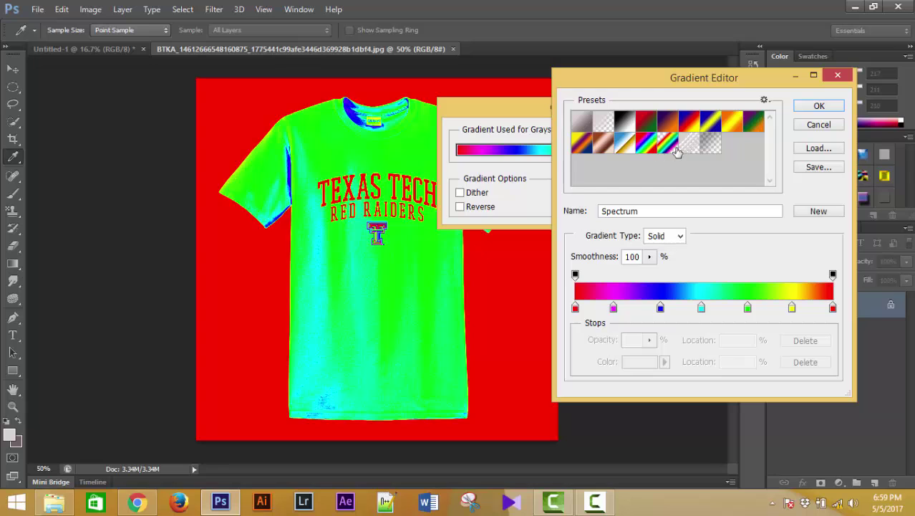
pyautogui.click(677, 152)
pyautogui.moveTo(669, 83); pyautogui.dragTo(766, 69)
# Step: Try gradient presets from Blue, Yellow, Blue through Orange, Yellow, Orange and Spectrum to Transparent Rainbow, and cancel the Gradient Map
pyautogui.click(803, 106)
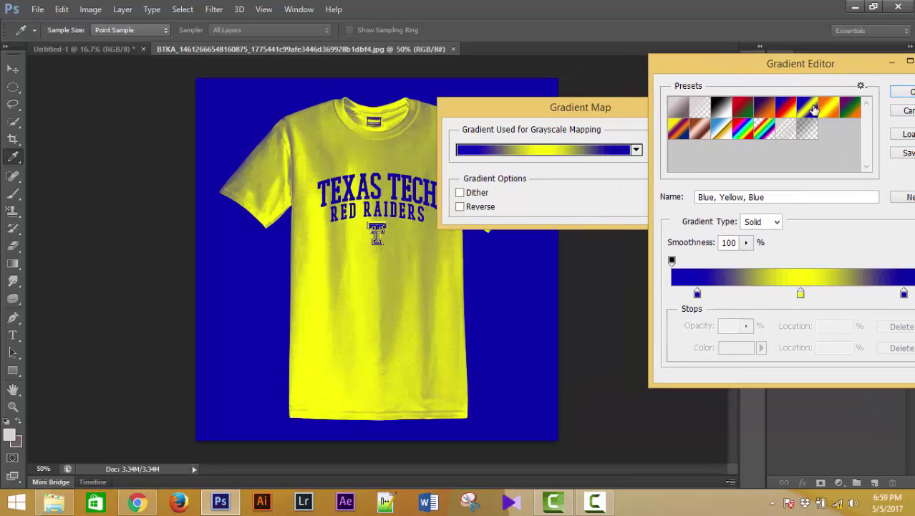
pyautogui.click(828, 113)
pyautogui.click(788, 110)
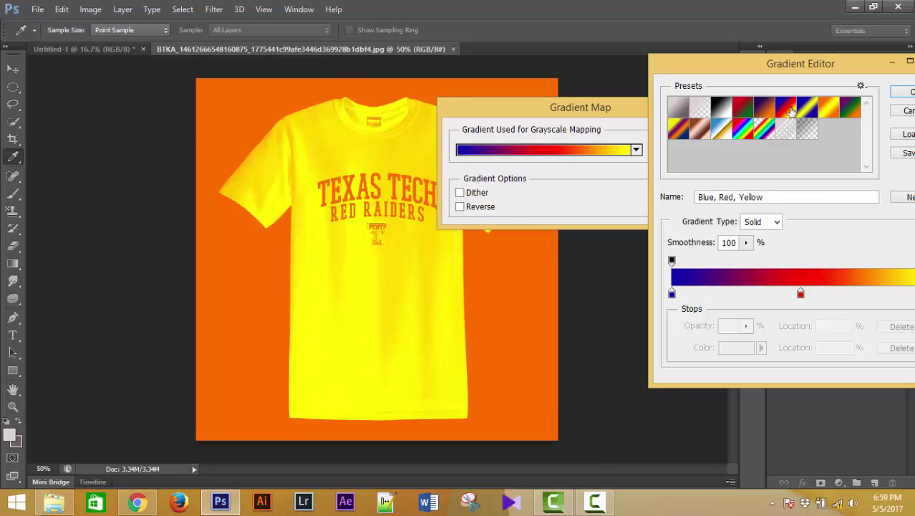
pyautogui.click(827, 116)
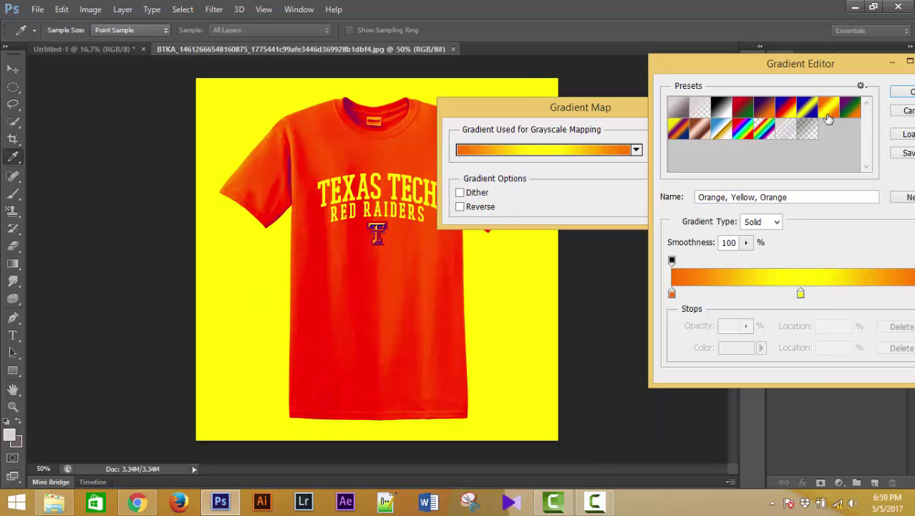
pyautogui.click(846, 112)
pyautogui.click(745, 132)
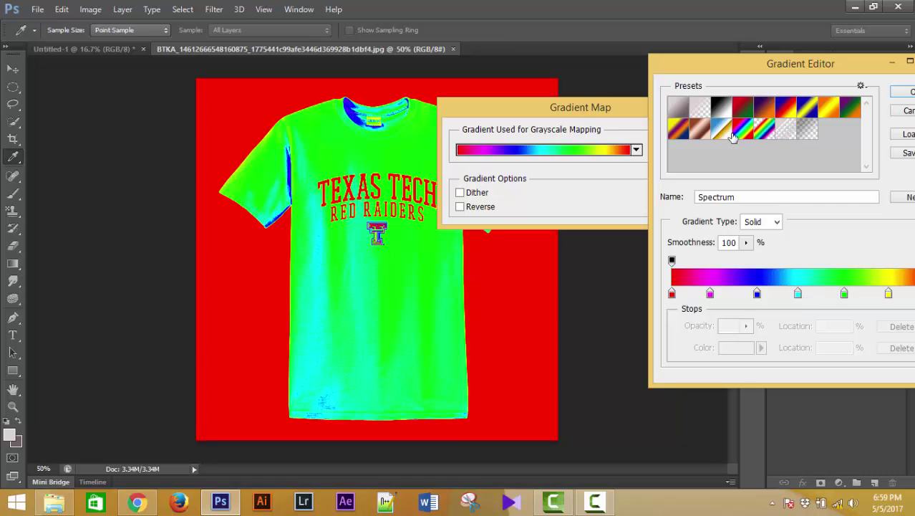
pyautogui.click(721, 130)
pyautogui.click(745, 132)
pyautogui.click(765, 132)
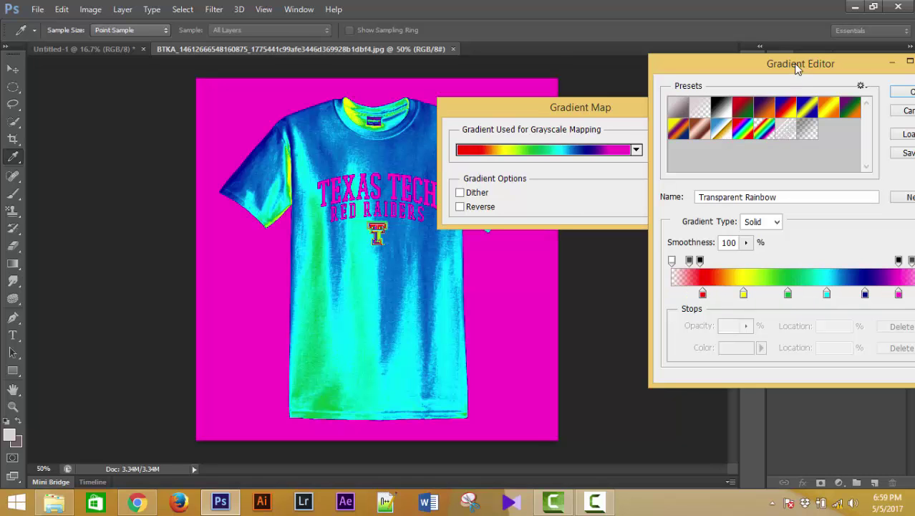
pyautogui.moveTo(793, 63); pyautogui.dragTo(477, 207)
pyautogui.click(618, 203)
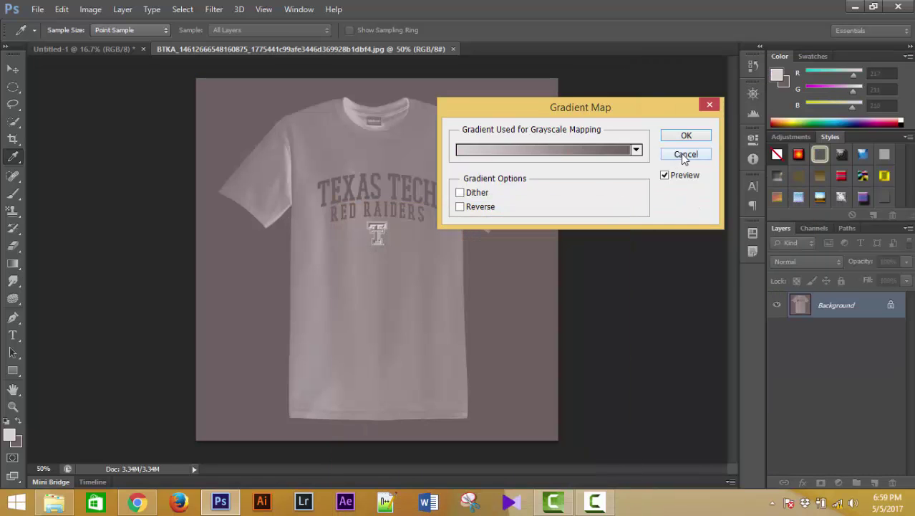
pyautogui.click(683, 154)
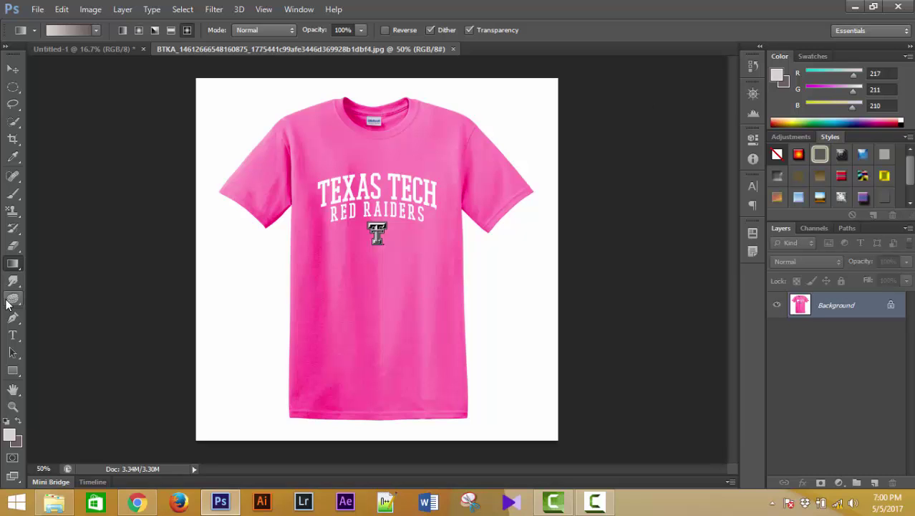
# Step: Switch to the Eraser tool
pyautogui.click(91, 10)
pyautogui.moveTo(62, 9)
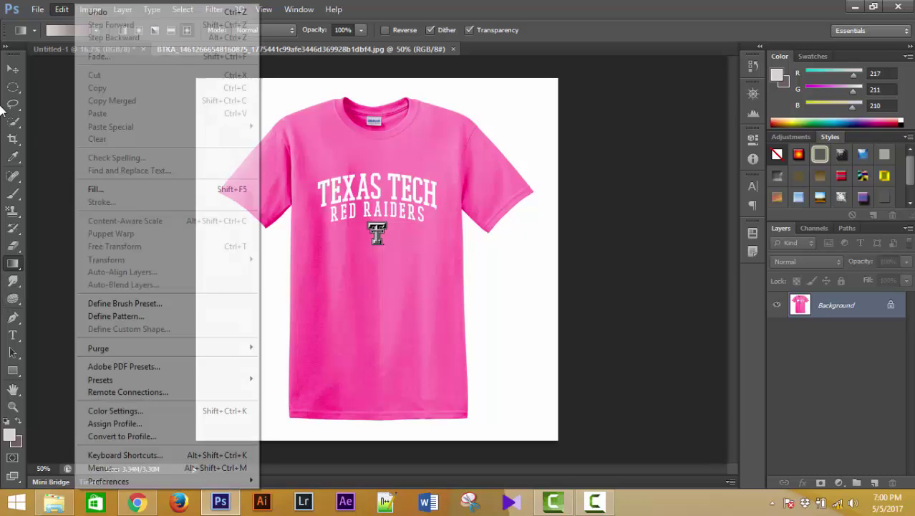
pyautogui.moveTo(14, 178); pyautogui.dragTo(32, 177)
pyautogui.moveTo(13, 245); pyautogui.dragTo(33, 255)
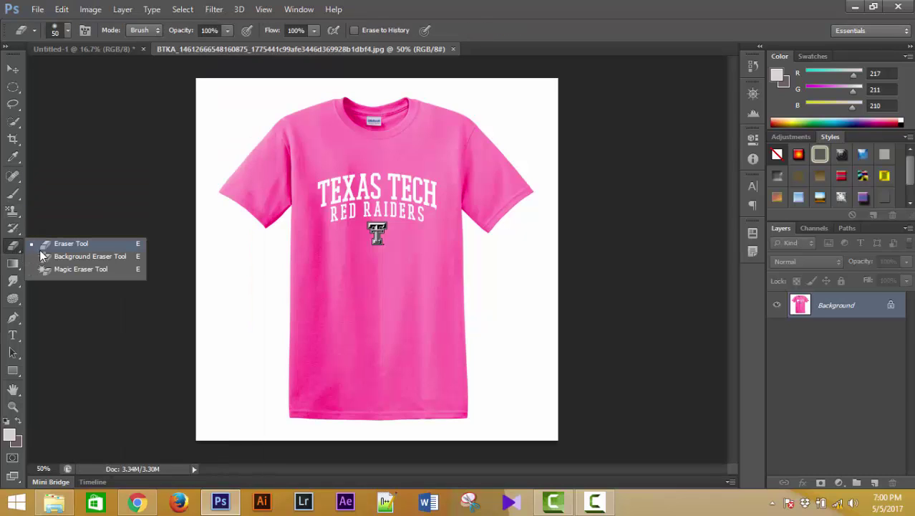
pyautogui.click(149, 227)
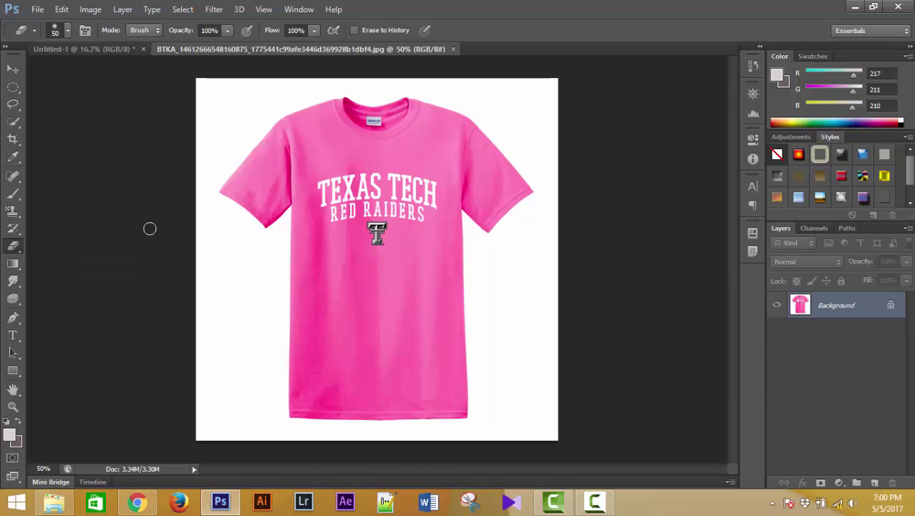
# Step: Start a Hue/Saturation adjustment on the T-shirt image and move its dialog clear of the shirt's lettering
pyautogui.click(133, 9)
pyautogui.moveTo(94, 9)
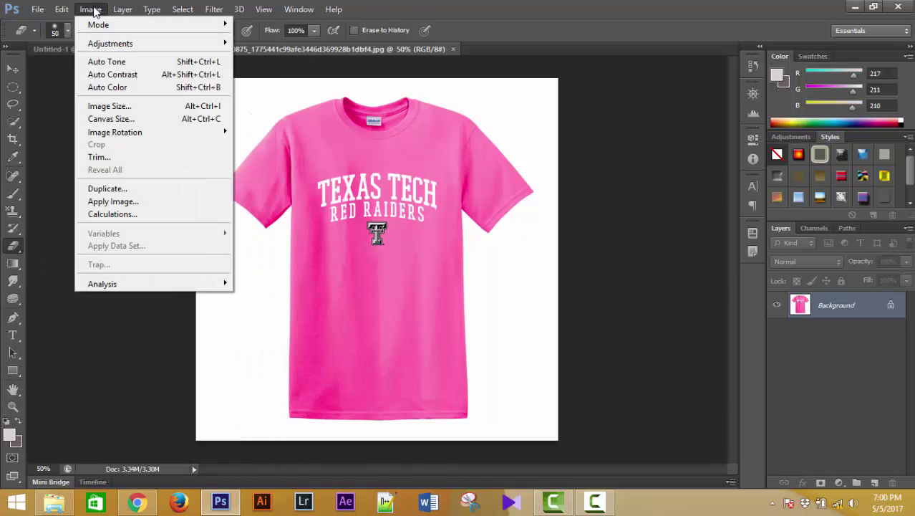
pyautogui.moveTo(119, 44)
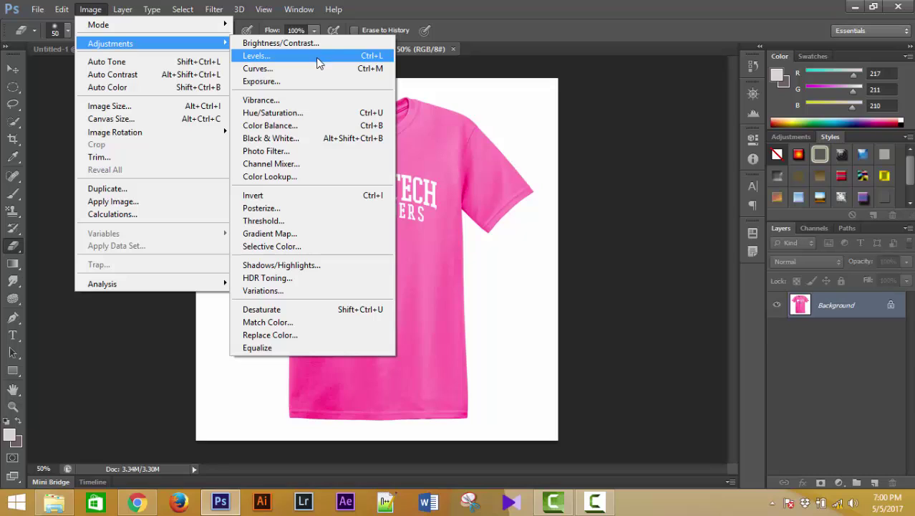
pyautogui.click(305, 113)
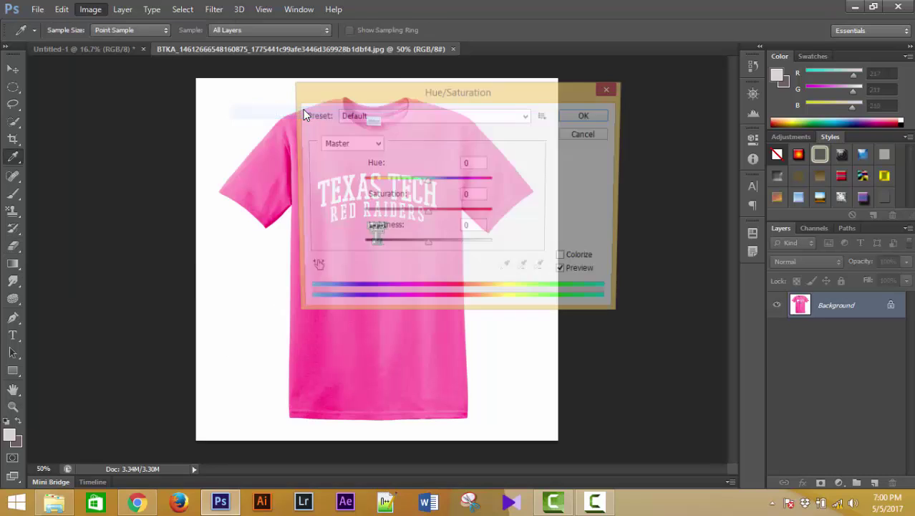
pyautogui.moveTo(391, 98); pyautogui.dragTo(492, 101)
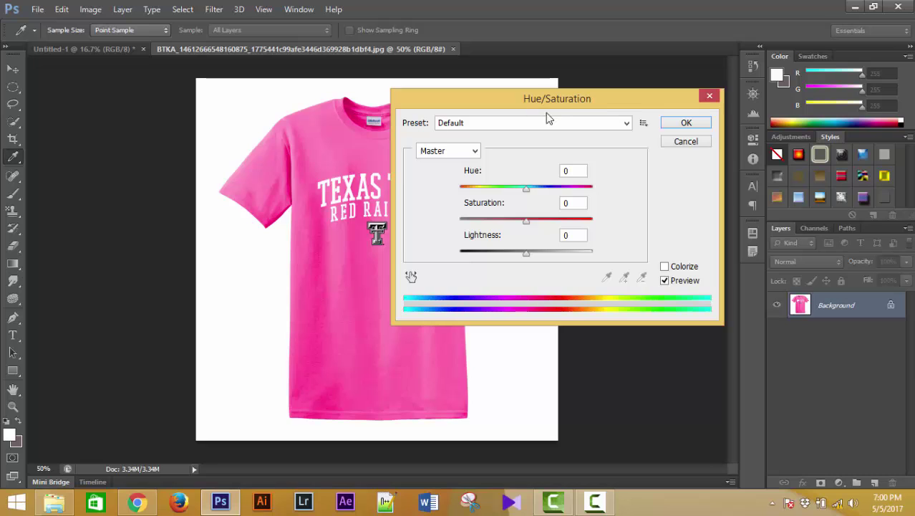
pyautogui.moveTo(572, 106); pyautogui.dragTo(693, 96)
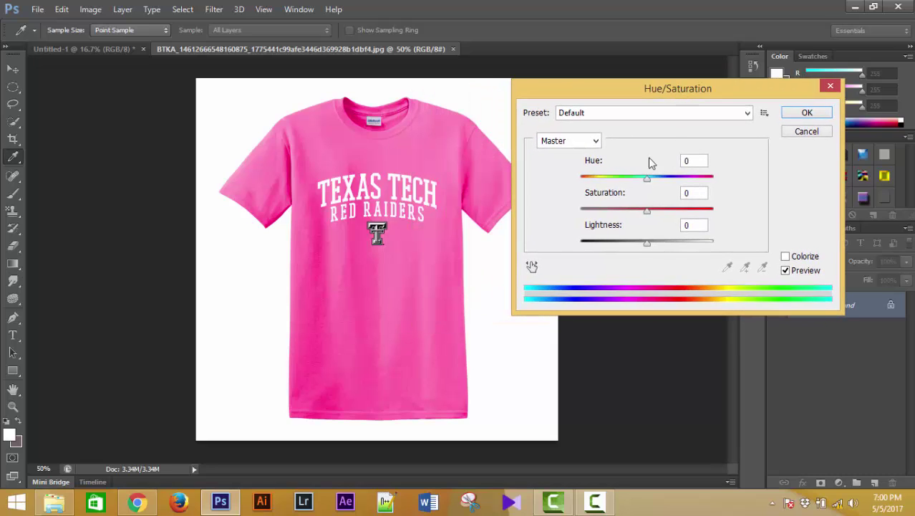
# Step: Set the Master range to hue +16, saturation +93 and lightness -36
pyautogui.click(596, 141)
pyautogui.click(603, 147)
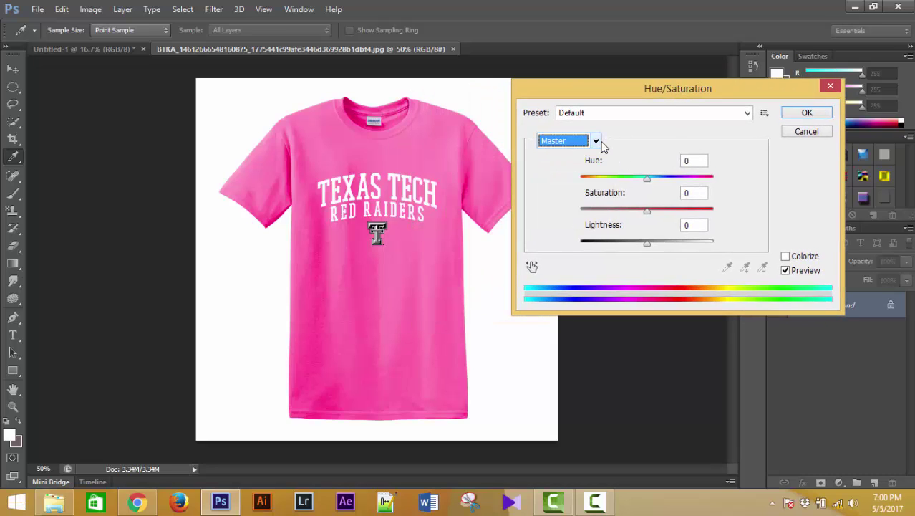
pyautogui.moveTo(646, 185)
pyautogui.mouseDown()
pyautogui.moveTo(696, 184)
pyautogui.moveTo(585, 180)
pyautogui.moveTo(659, 177)
pyautogui.mouseUp()
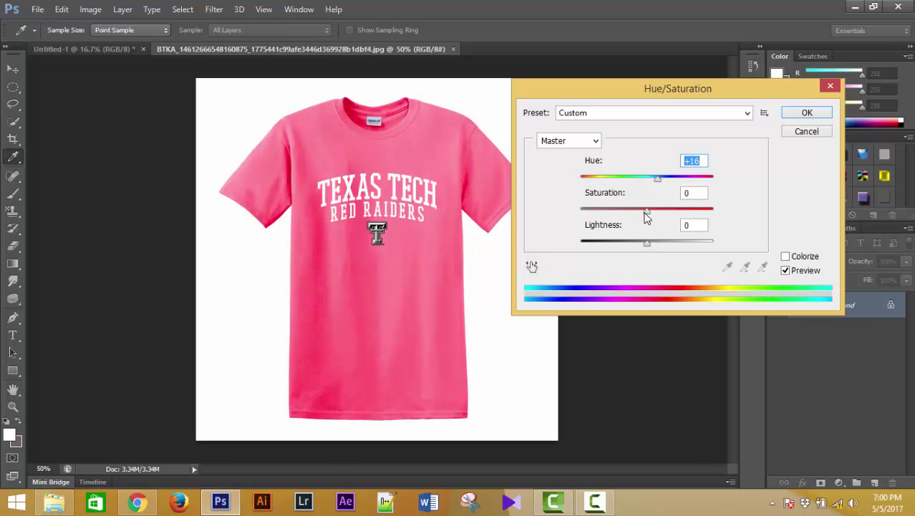
pyautogui.moveTo(647, 212); pyautogui.dragTo(709, 211)
pyautogui.moveTo(647, 245); pyautogui.dragTo(624, 249)
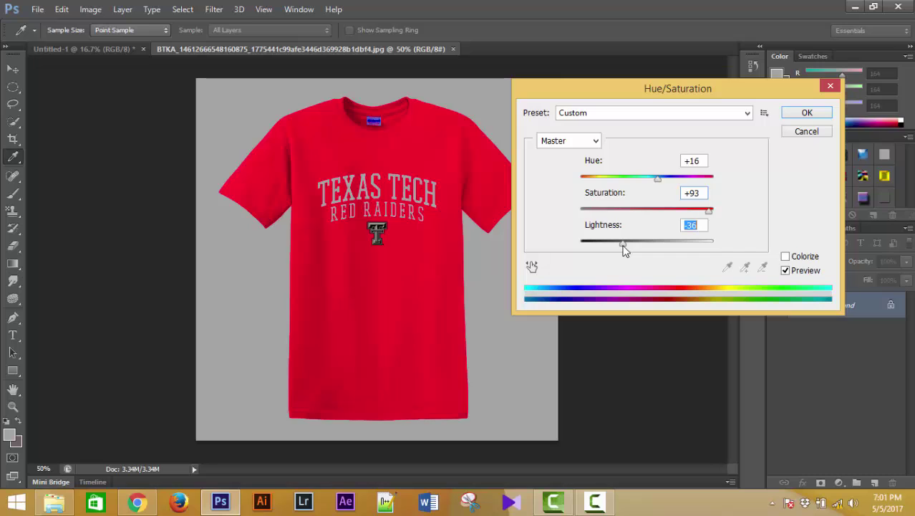
# Step: Set the Reds hue to -25, and the Yellows to hue +30, saturation -12 and lightness +100
pyautogui.click(570, 141)
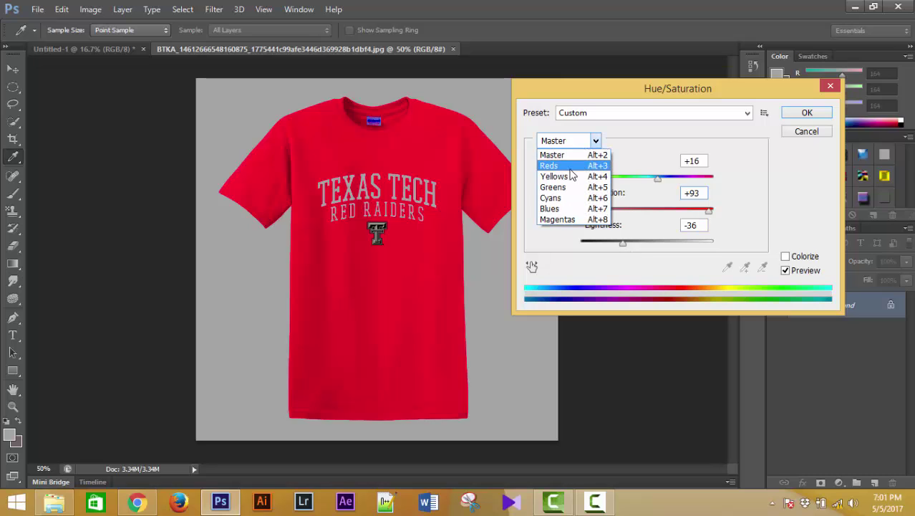
pyautogui.click(573, 167)
pyautogui.moveTo(647, 179)
pyautogui.mouseDown()
pyautogui.moveTo(619, 187)
pyautogui.moveTo(699, 182)
pyautogui.moveTo(630, 184)
pyautogui.mouseUp()
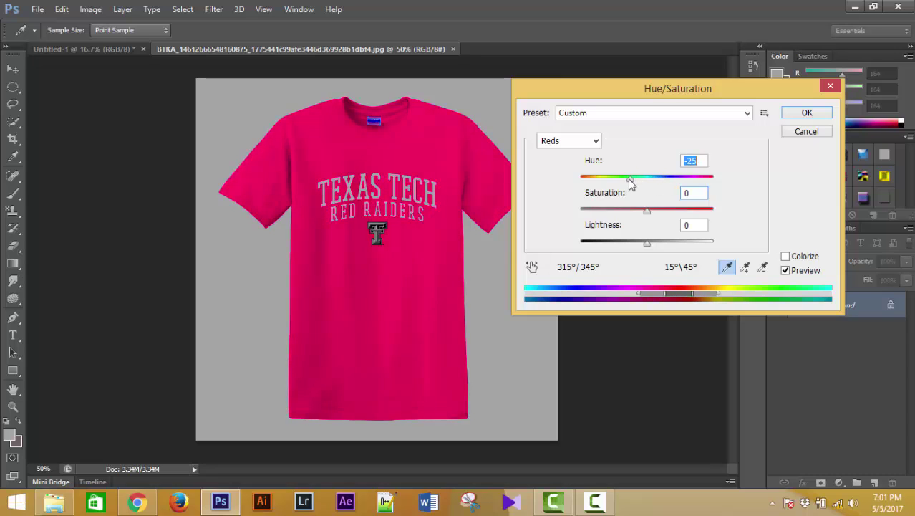
pyautogui.click(591, 142)
pyautogui.click(566, 177)
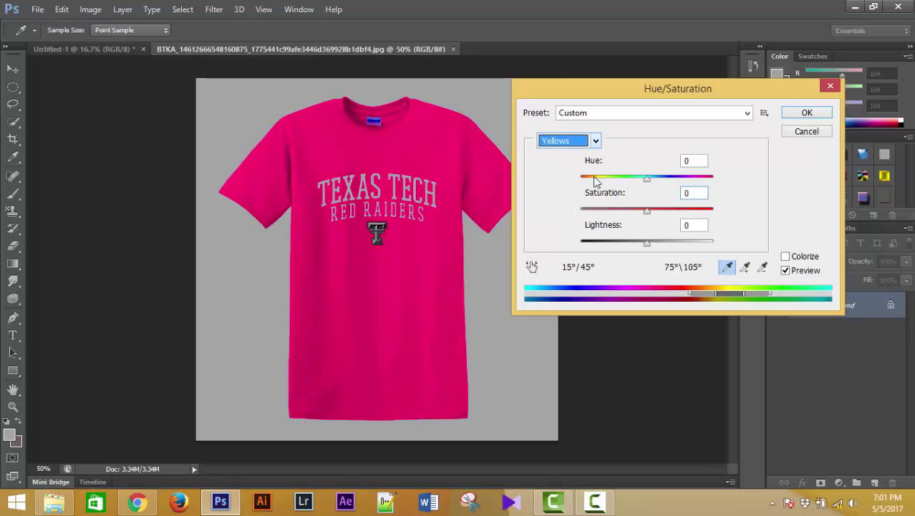
pyautogui.moveTo(644, 180); pyautogui.dragTo(730, 250)
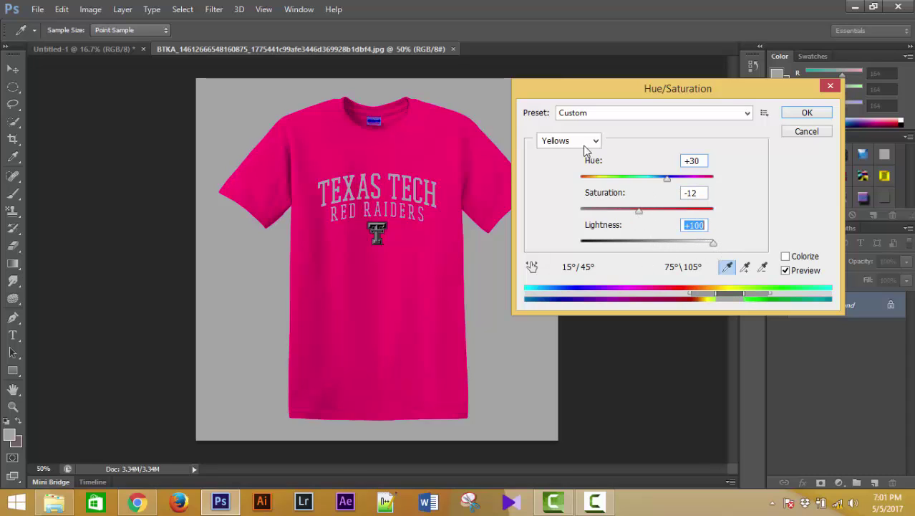
# Step: Shift the hue of the Greens range and set the Blues hue to +118
pyautogui.click(558, 142)
pyautogui.click(556, 191)
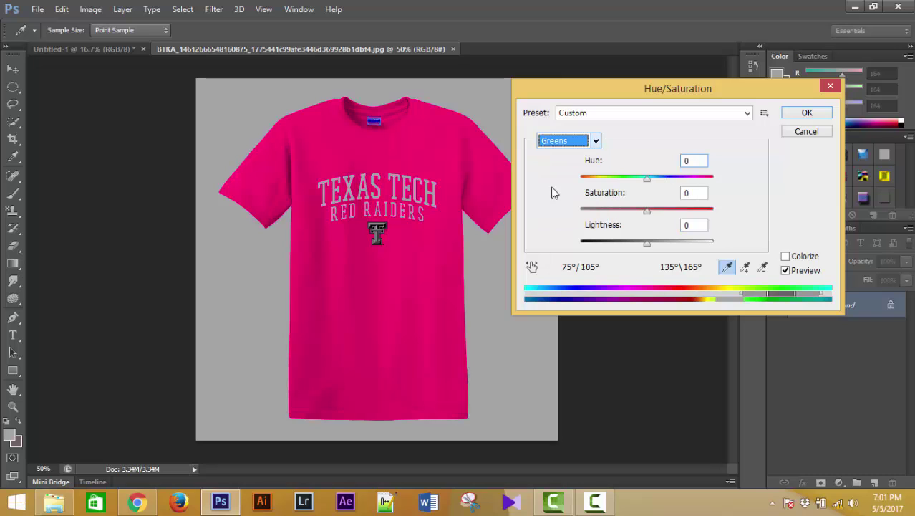
pyautogui.moveTo(645, 179); pyautogui.dragTo(698, 190)
pyautogui.click(592, 146)
pyautogui.click(572, 211)
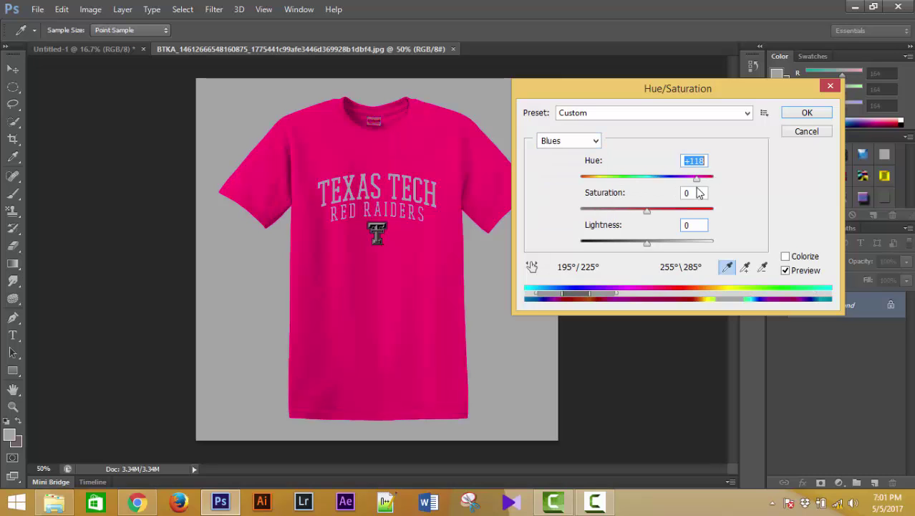
# Step: Try the Strong Saturation and Cyanotype presets on the T-shirt, and discard the Hue/Saturation adjustment
pyautogui.click(584, 115)
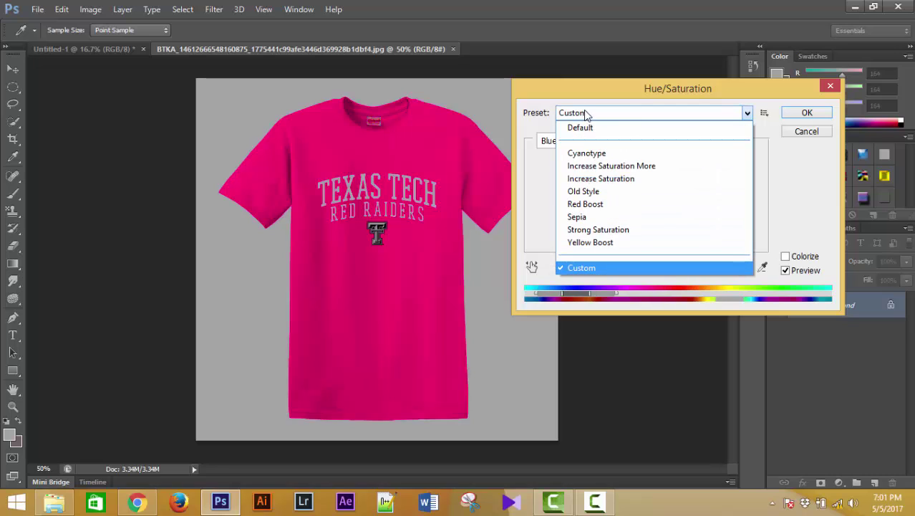
pyautogui.click(606, 232)
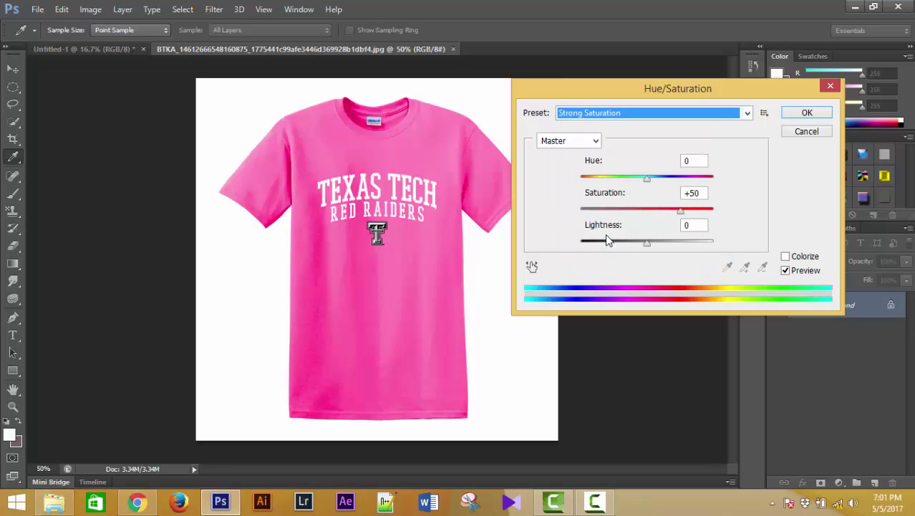
pyautogui.click(600, 116)
pyautogui.click(597, 151)
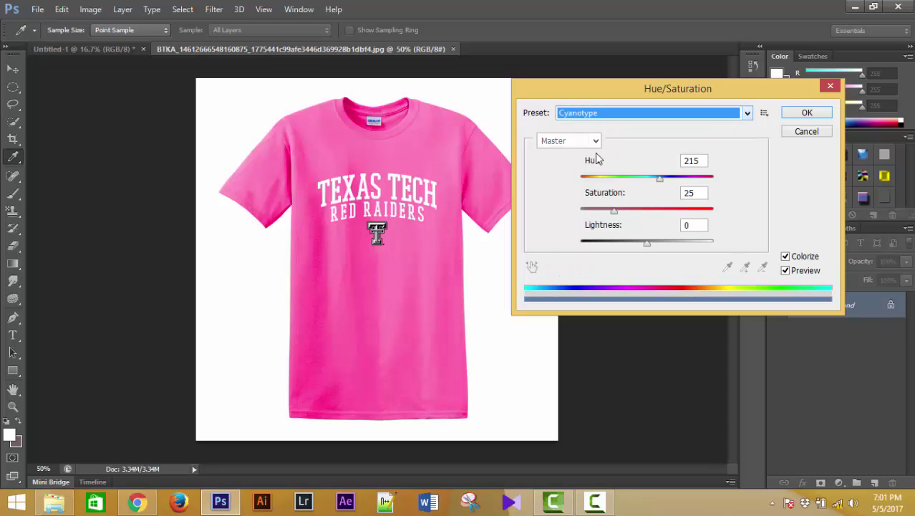
pyautogui.click(615, 117)
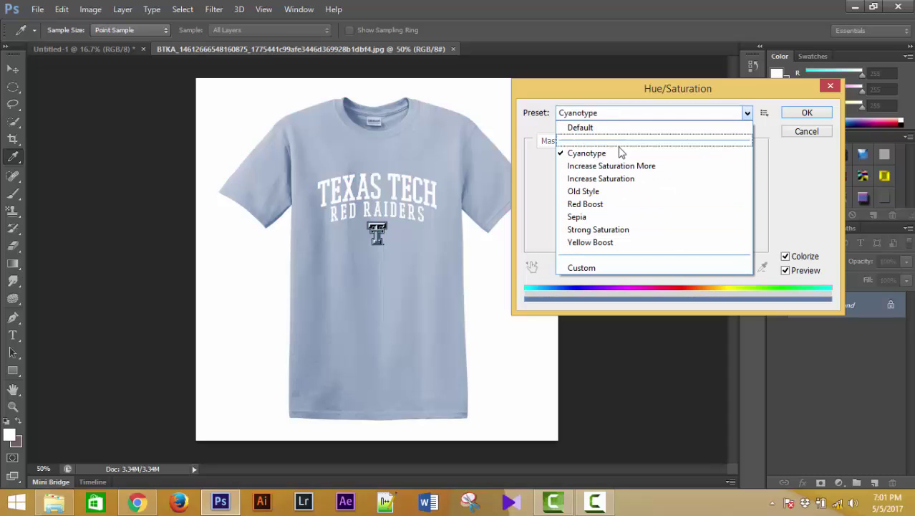
pyautogui.click(603, 231)
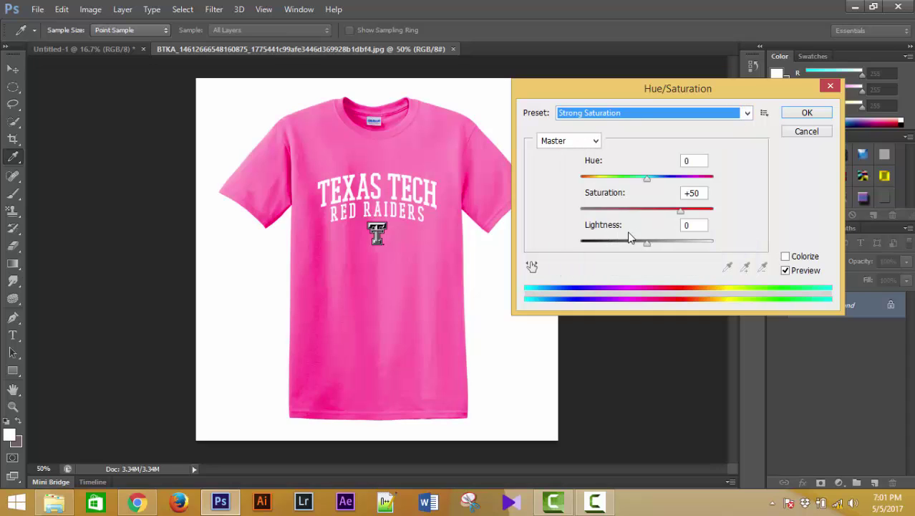
pyautogui.click(830, 86)
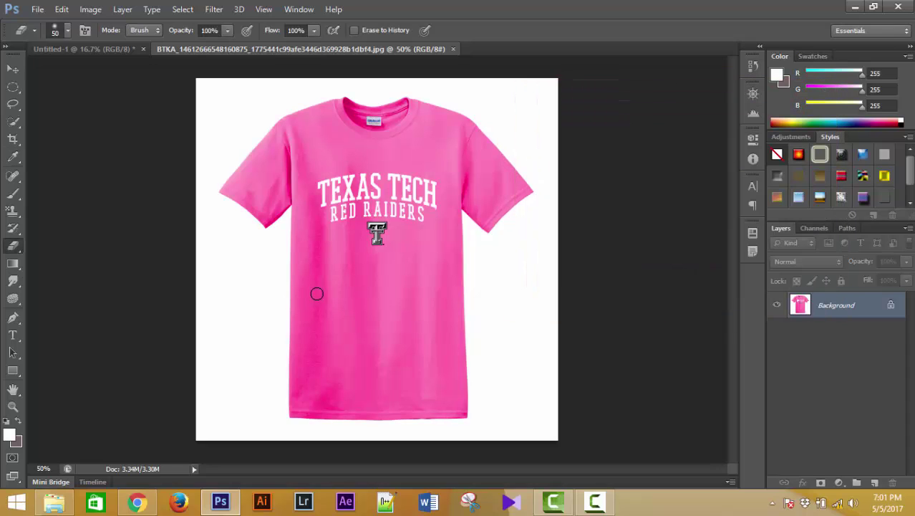